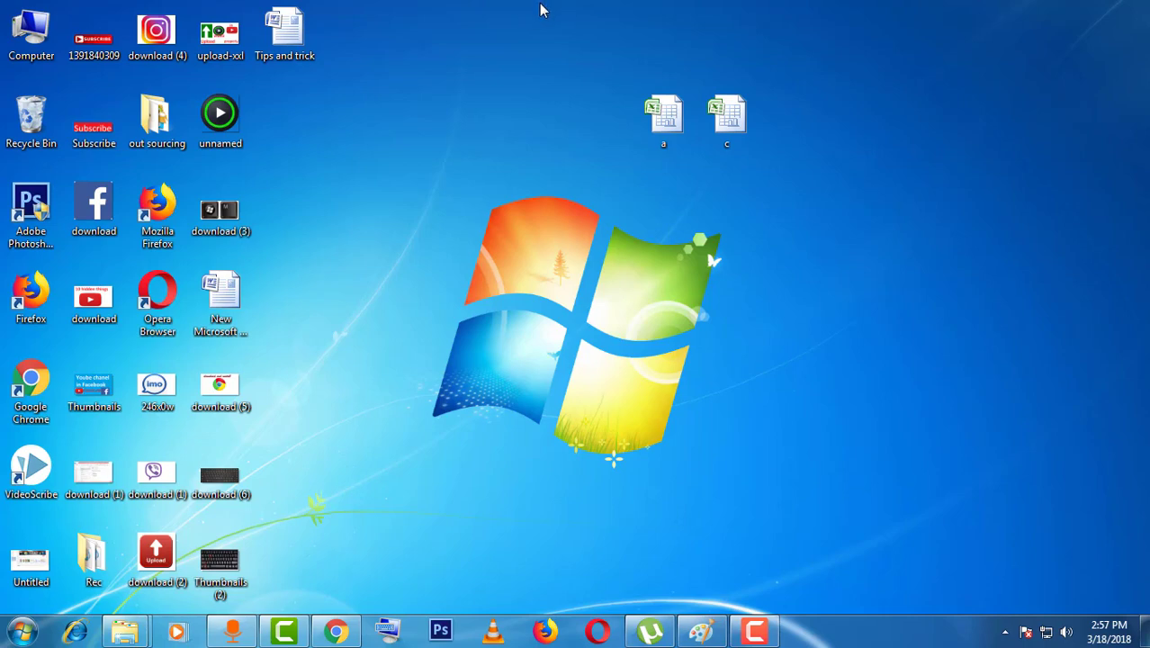
- Open Microsoft Office Excel 2007 with a blank workbook
{"action": "left_click", "coordinate": [21, 632]}
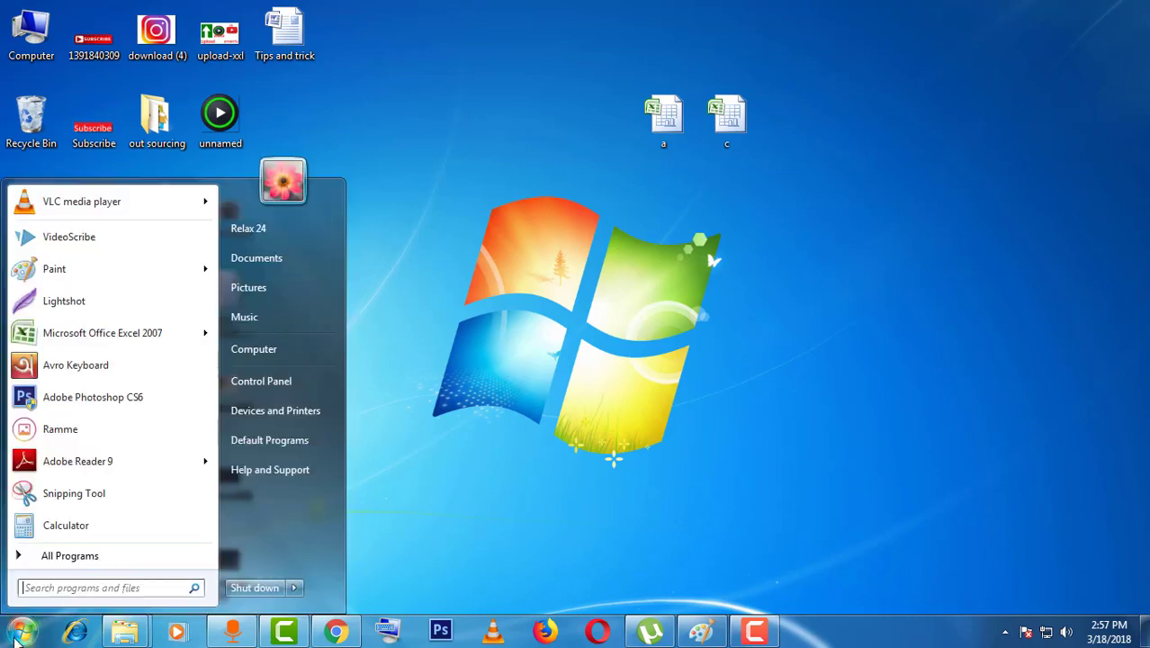
{"action": "left_click", "coordinate": [72, 335]}
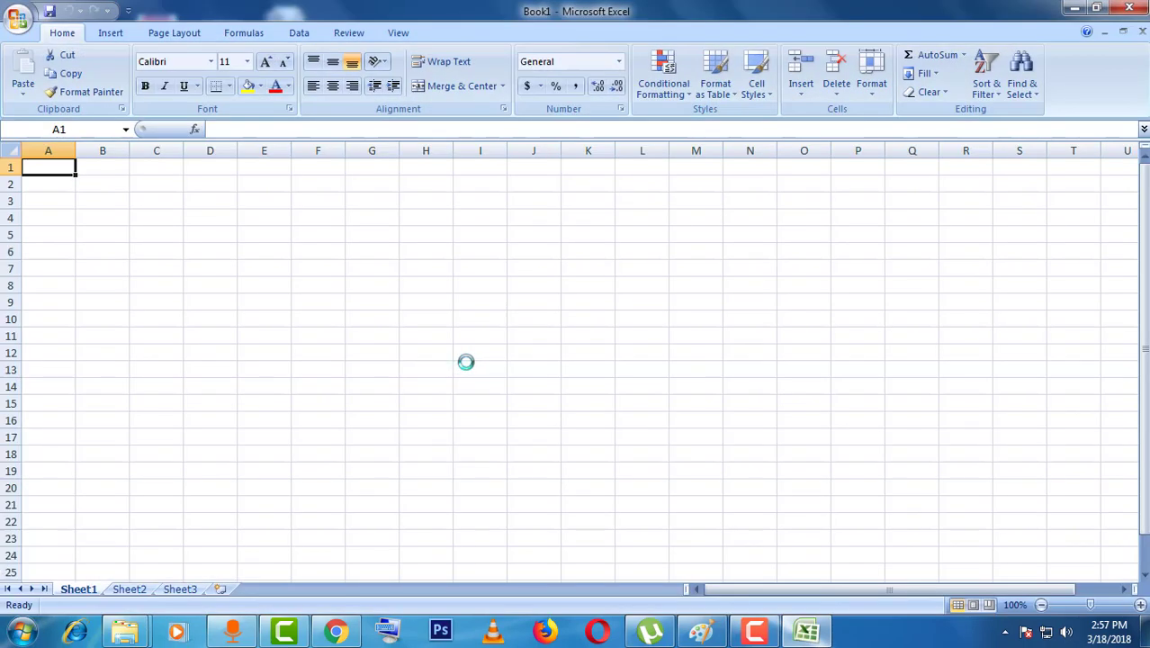
- Enter six people's first names down column F, one per cell from F5 to F10
{"action": "left_click", "coordinate": [319, 232]}
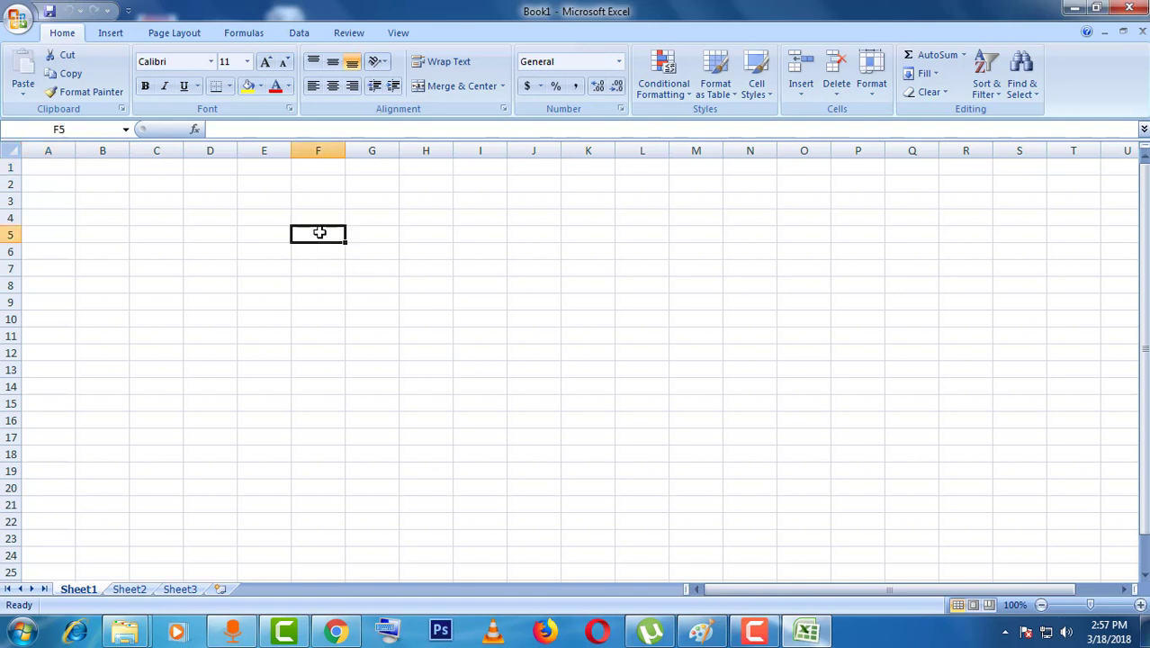
{"action": "type", "text": "kE"}
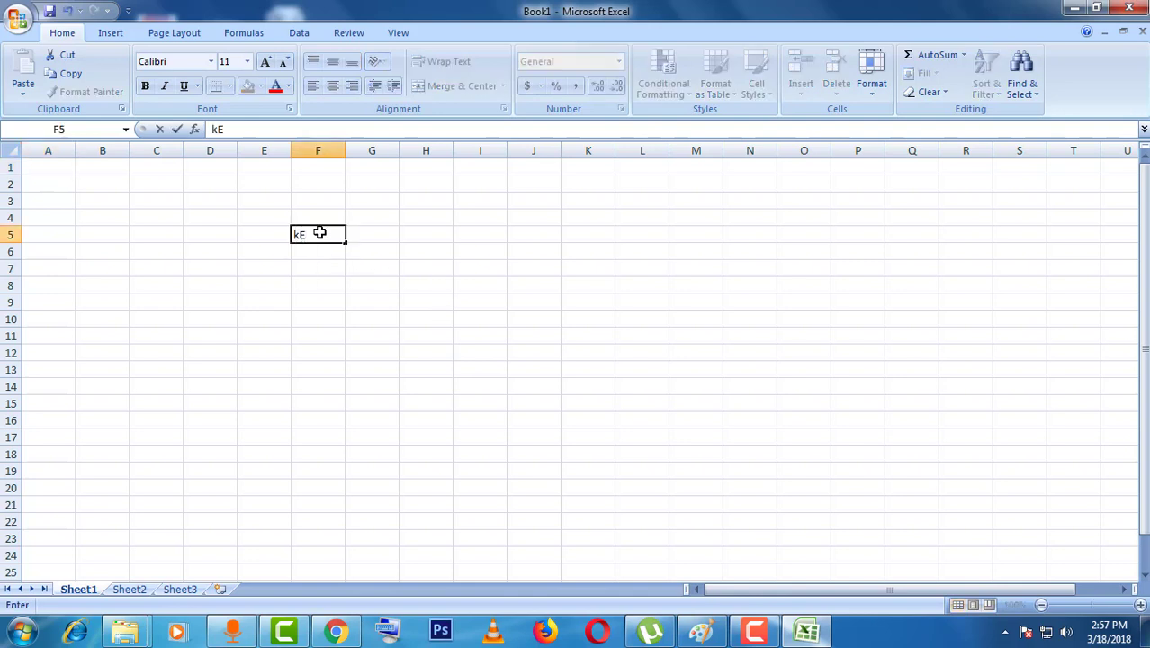
{"action": "type", "text": "E"}
{"action": "key", "text": "Return"}
{"action": "type", "text": "J"}
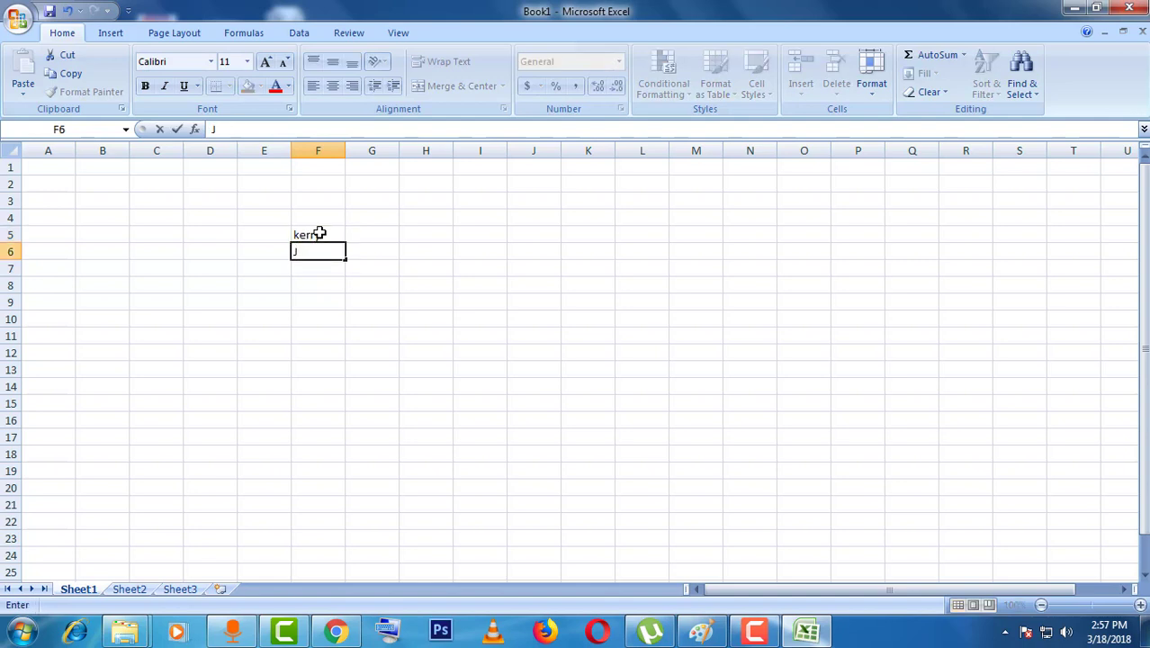
{"action": "type", "text": "on"}
{"action": "key", "text": "Return"}
{"action": "type", "text": "J"}
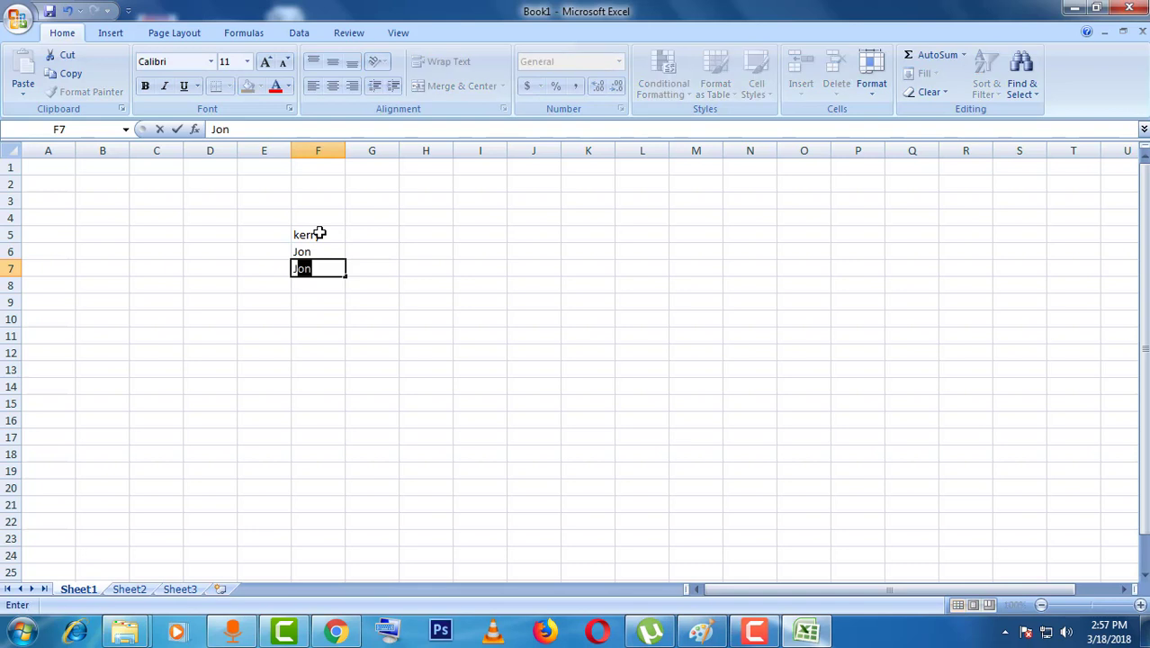
{"action": "type", "text": "ews"}
{"action": "key", "text": "Return"}
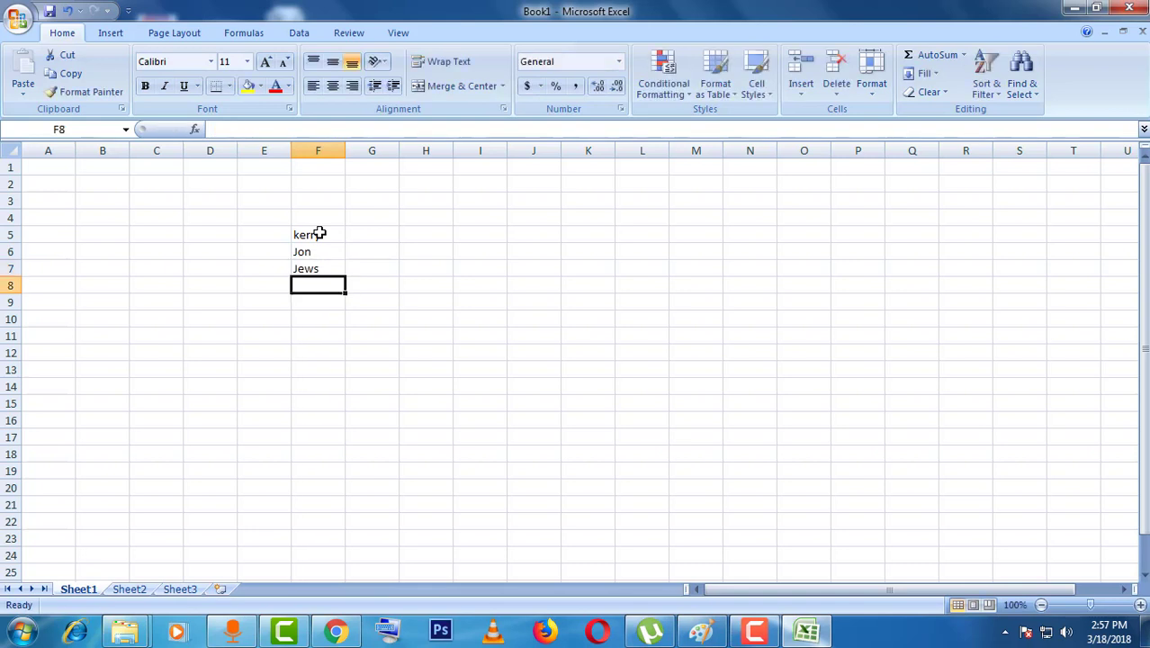
{"action": "type", "text": "L"}
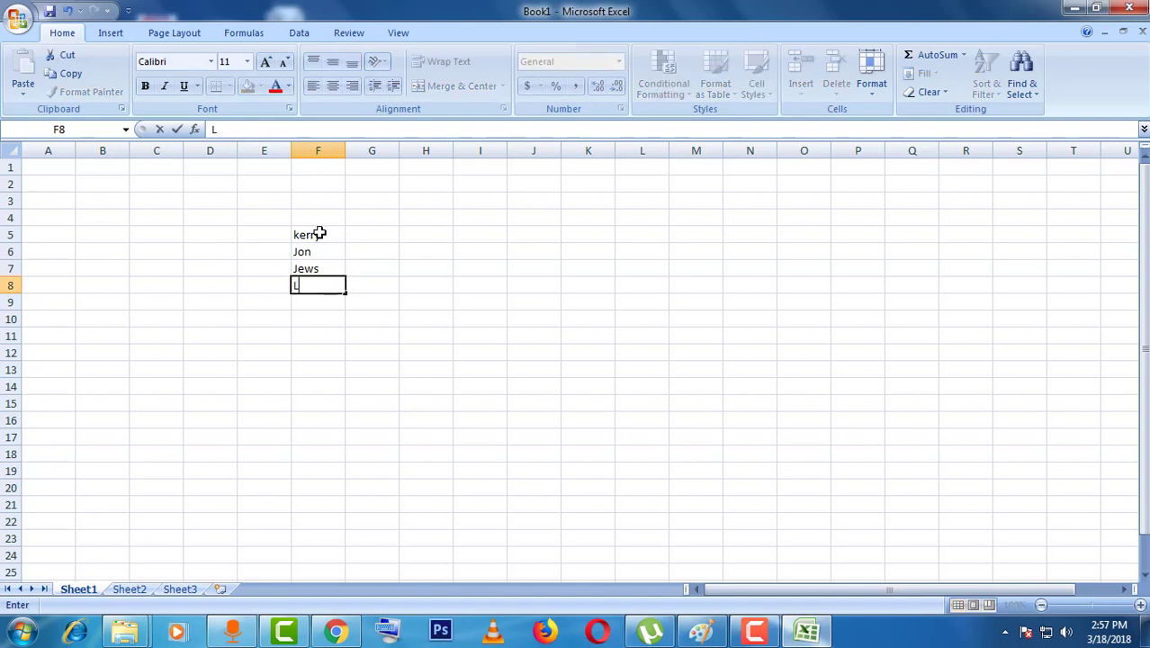
{"action": "type", "text": "aak"}
{"action": "key", "text": "Return"}
{"action": "type", "text": "Herry"}
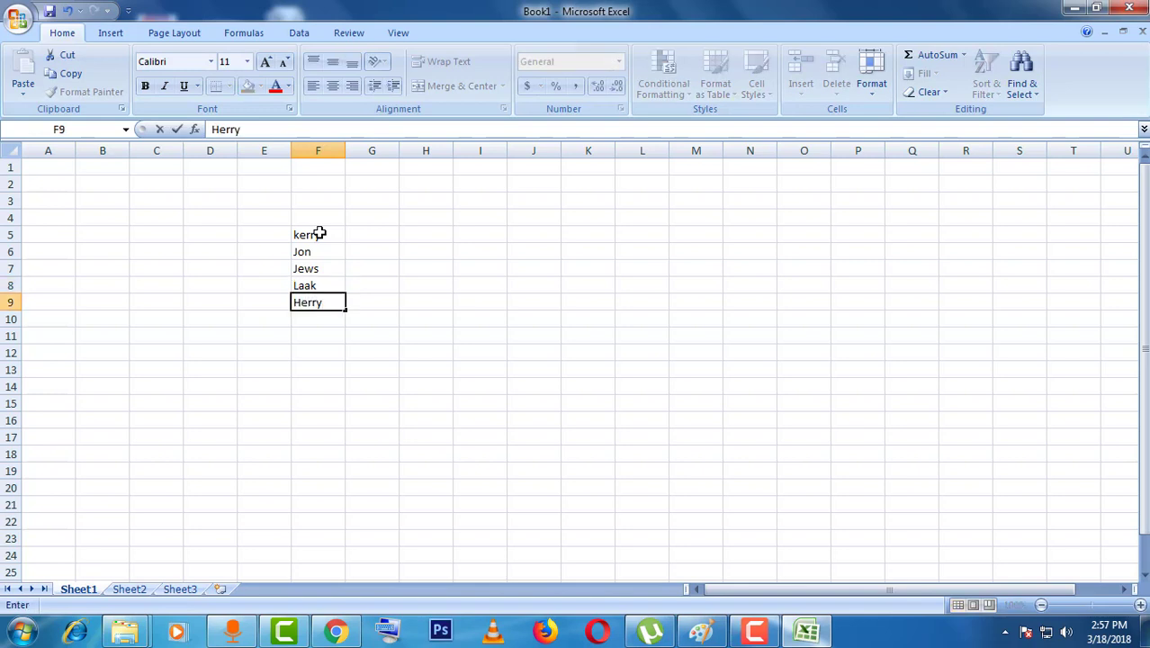
{"action": "key", "text": "Return"}
{"action": "type", "text": "Pan"}
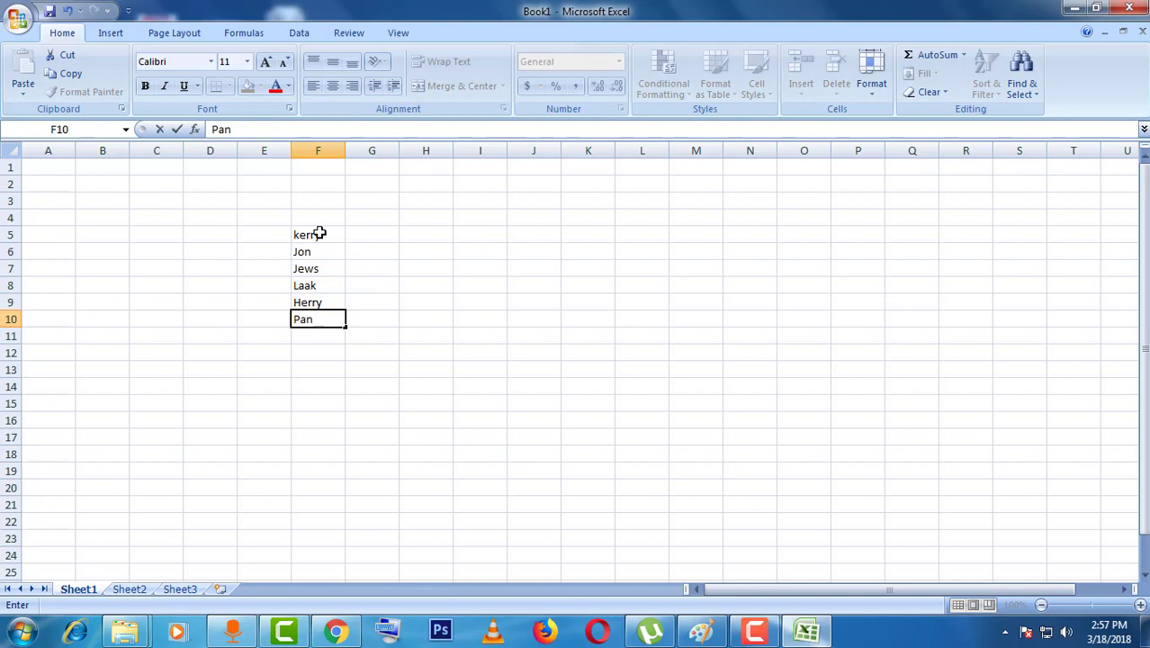
{"action": "left_click", "coordinate": [334, 221]}
- Enter the headings January in cell G4 and February in cell H4
{"action": "left_click", "coordinate": [367, 218]}
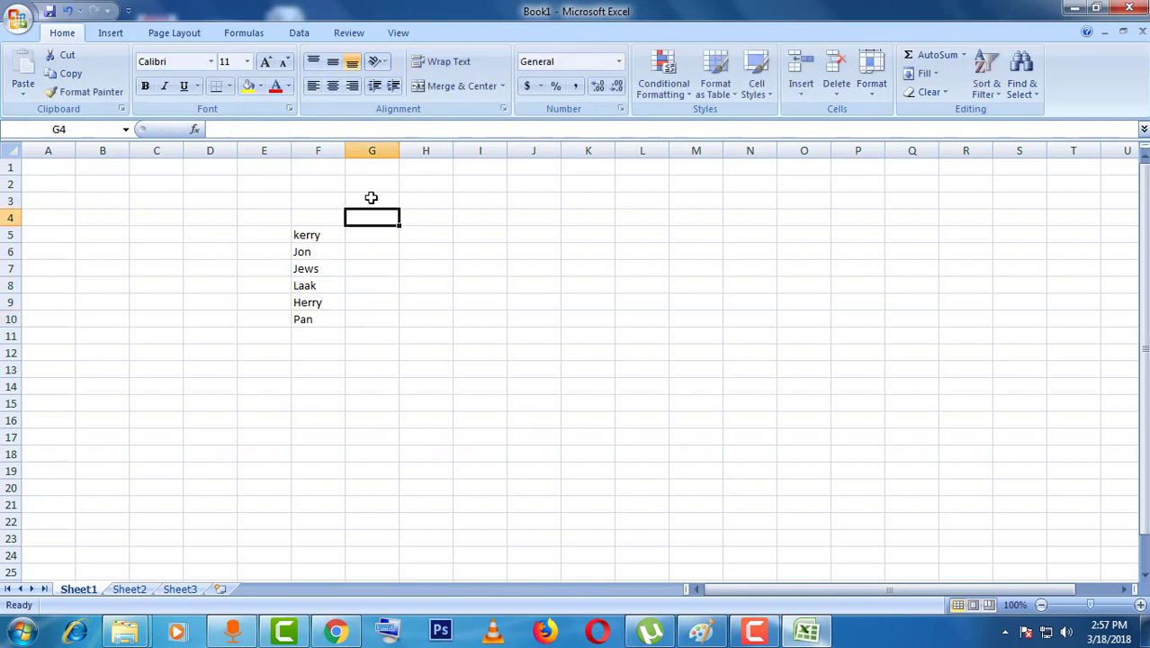
{"action": "type", "text": "January"}
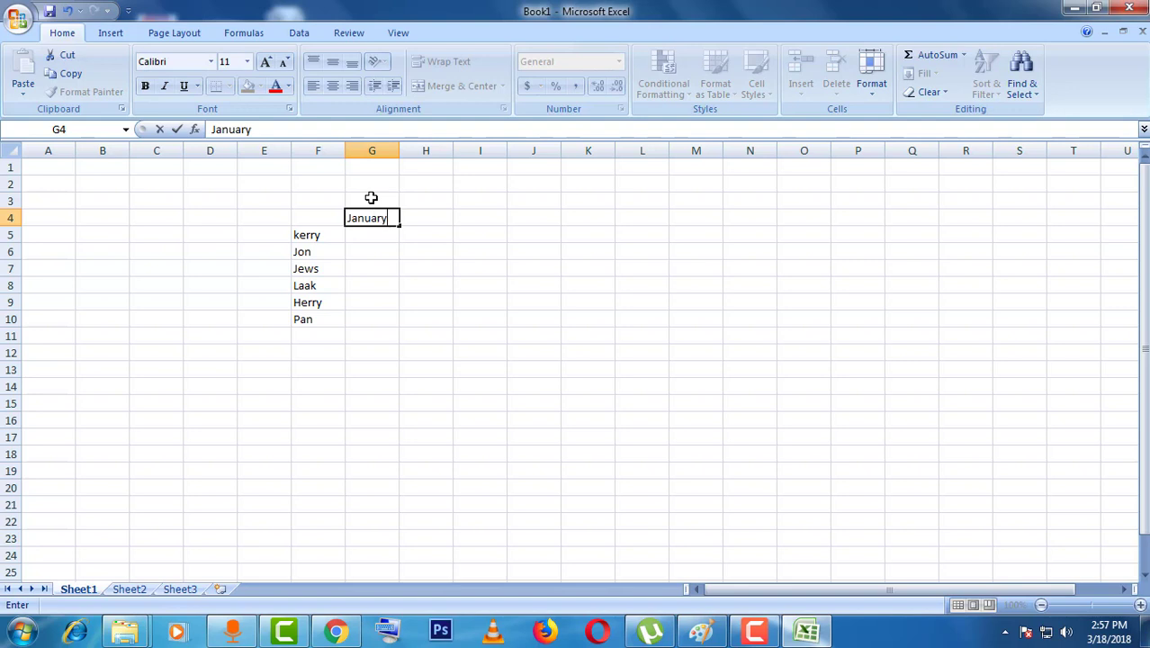
{"action": "key", "text": "Tab"}
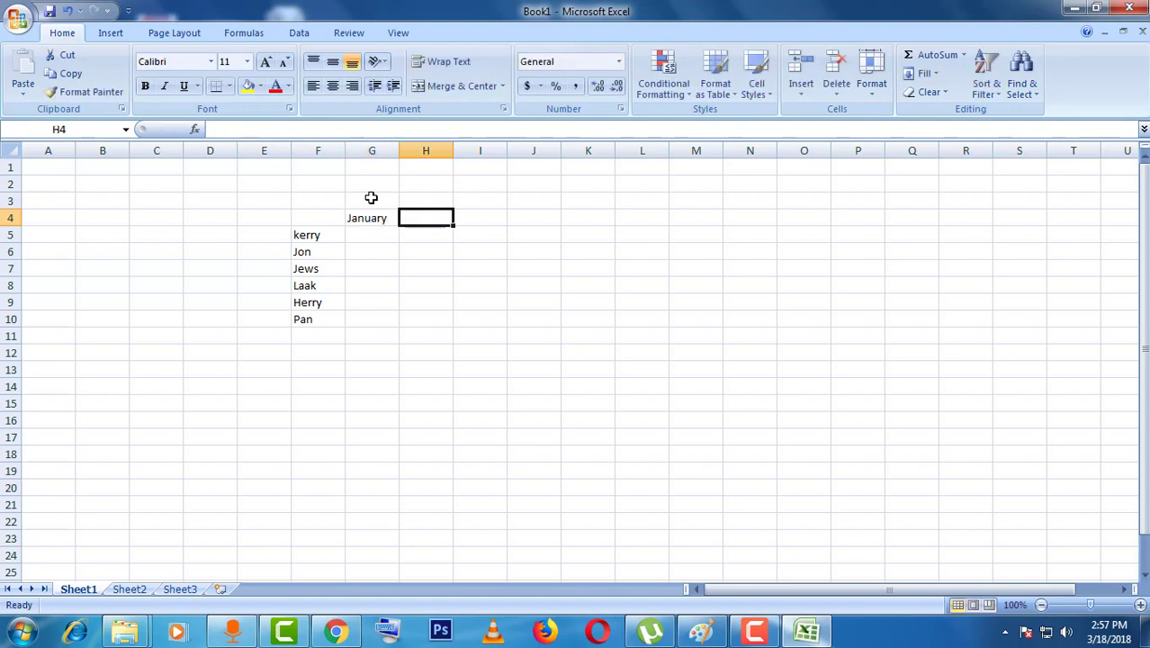
{"action": "type", "text": "Fa"}
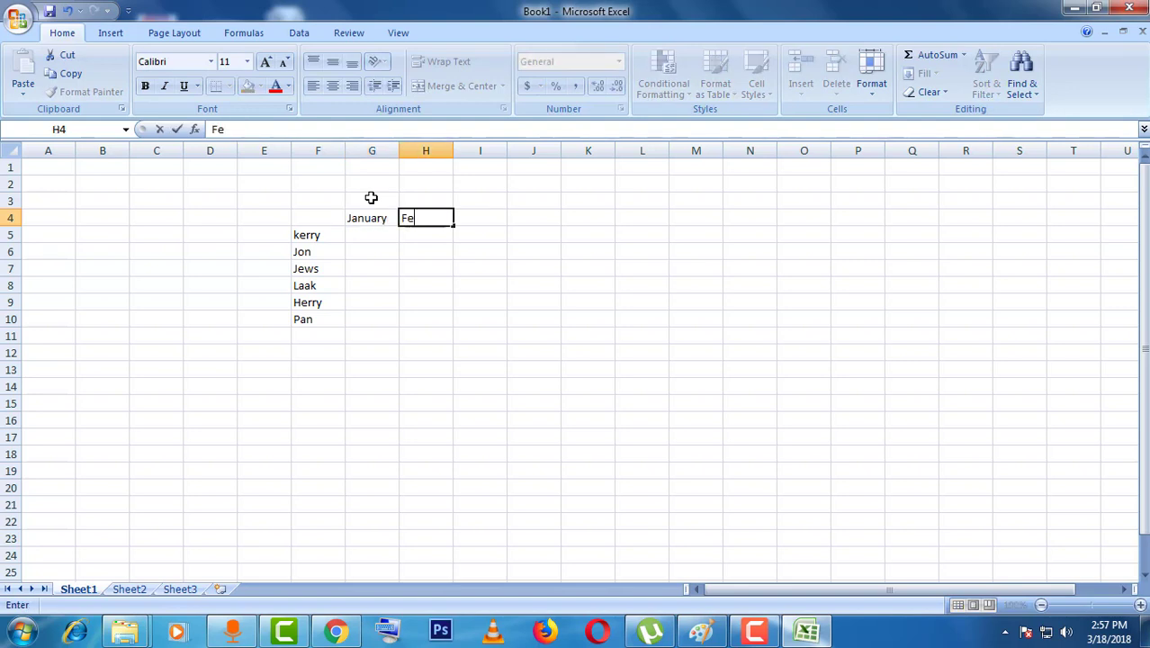
{"action": "type", "text": "bruary"}
{"action": "left_click", "coordinate": [433, 304]}
- Autofill the month headings across row 4 from January in G4 to December in R4
{"action": "left_click_drag", "start_coordinate": [389, 218], "coordinate": [1001, 225]}
{"action": "left_click", "coordinate": [493, 223]}
{"action": "left_click", "coordinate": [719, 315]}
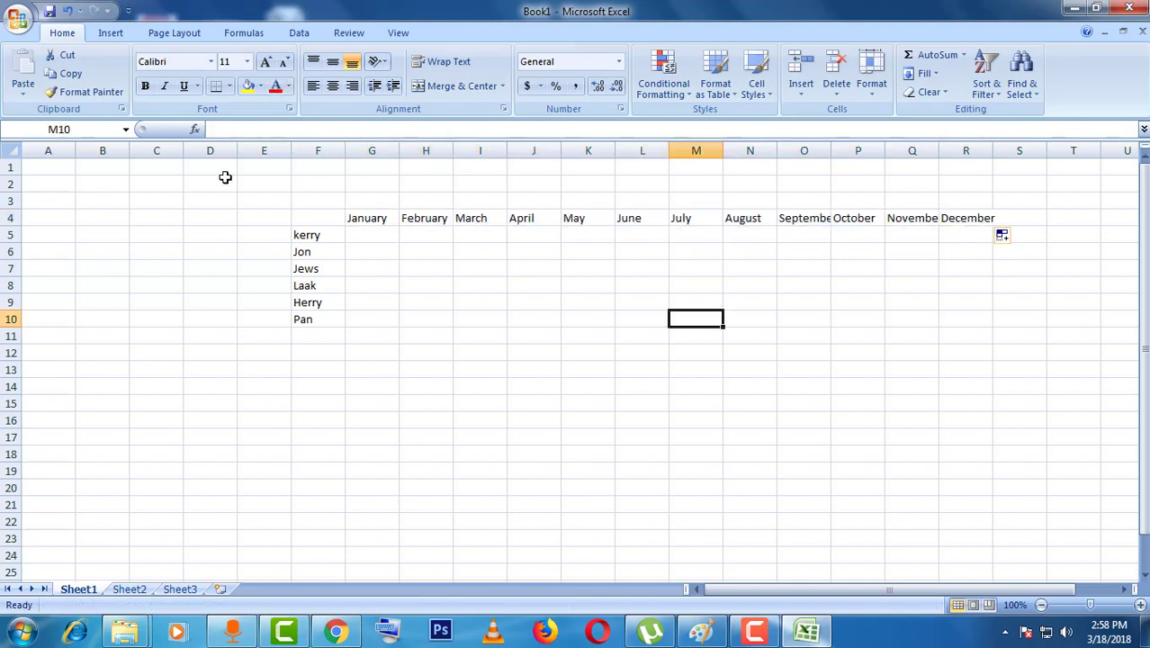
{"action": "left_click", "coordinate": [380, 218]}
{"action": "left_click", "coordinate": [385, 268]}
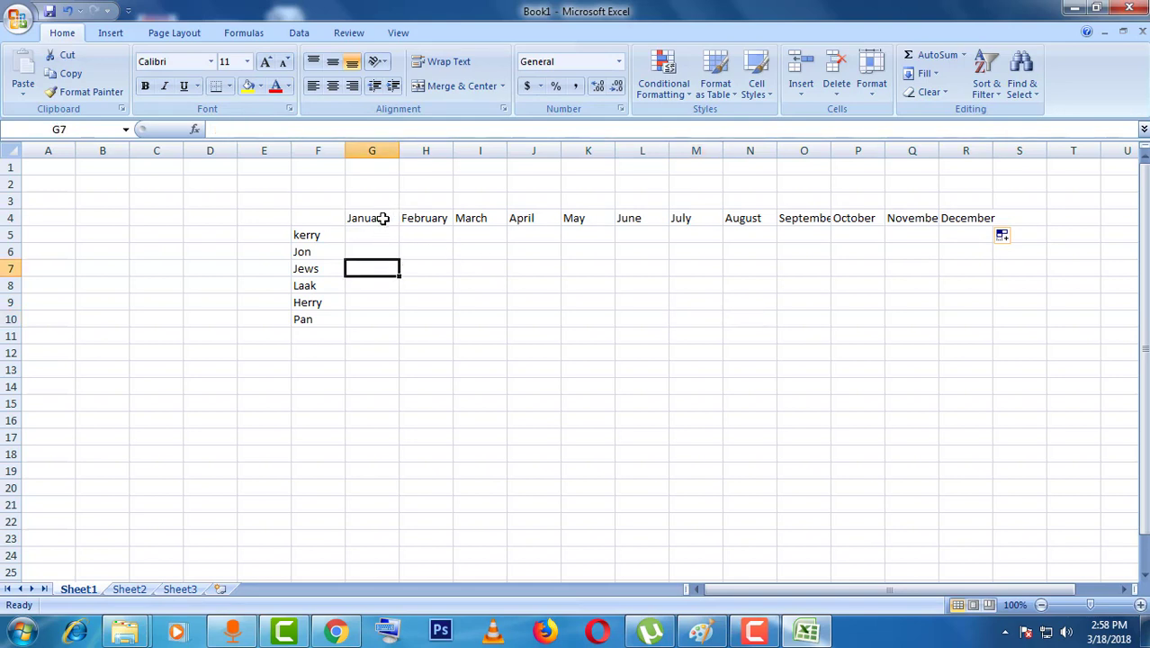
- Apply the Angle Counterclockwise orientation to the month headings in G4:R4
{"action": "left_click_drag", "start_coordinate": [382, 217], "coordinate": [963, 217]}
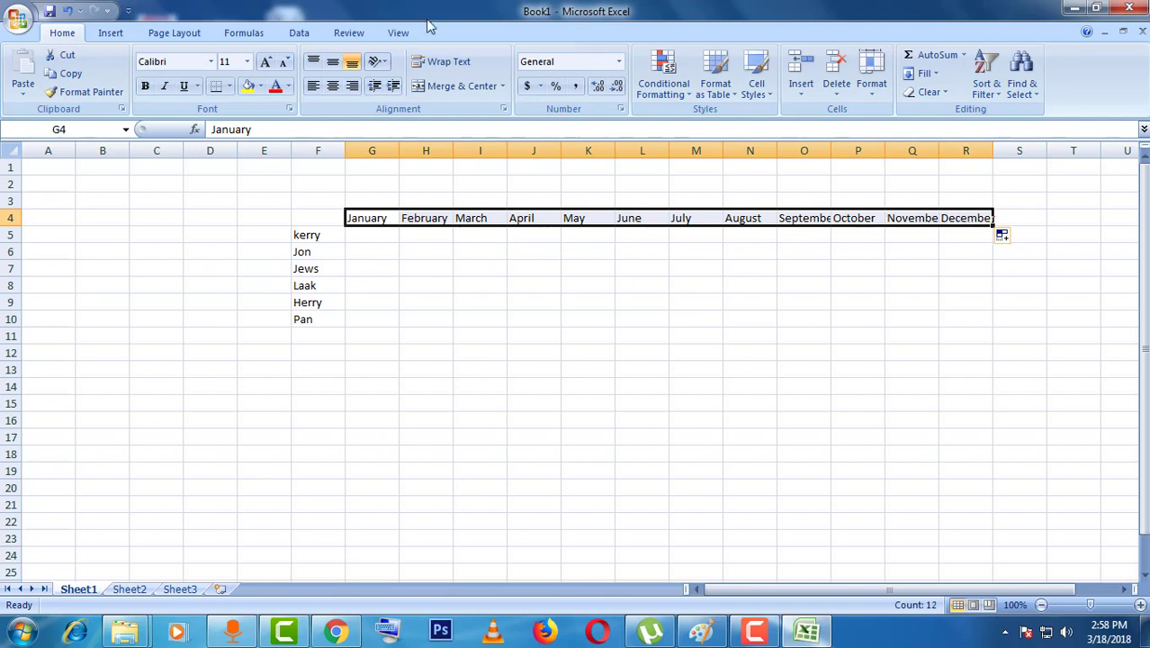
{"action": "left_click", "coordinate": [378, 63]}
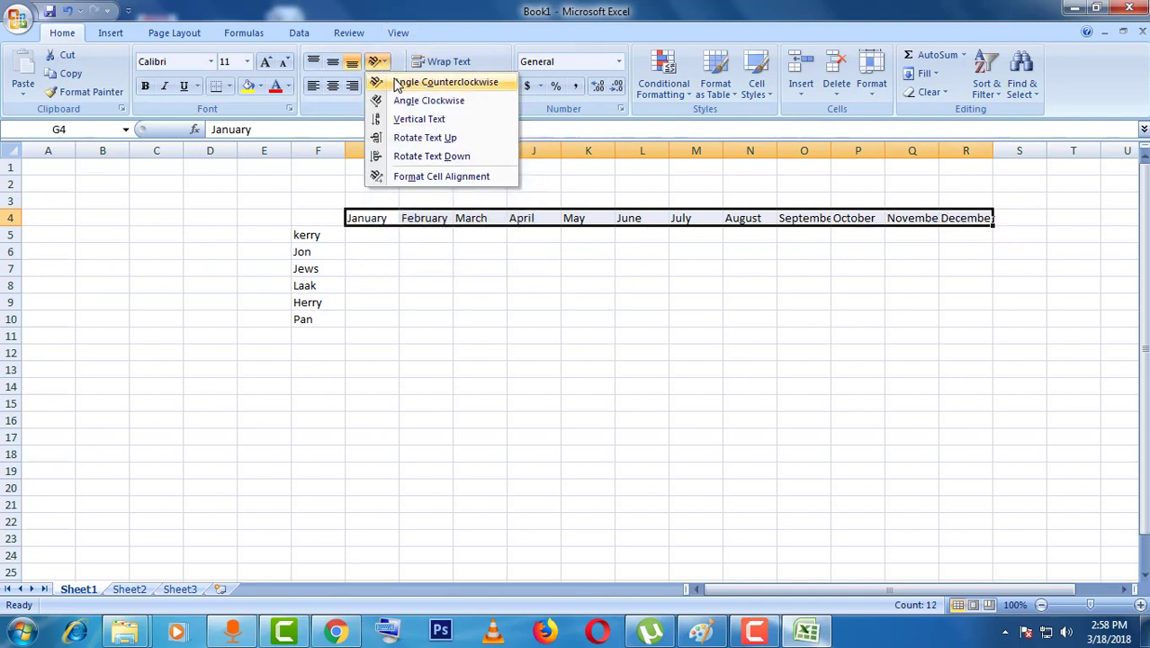
{"action": "left_click", "coordinate": [399, 84]}
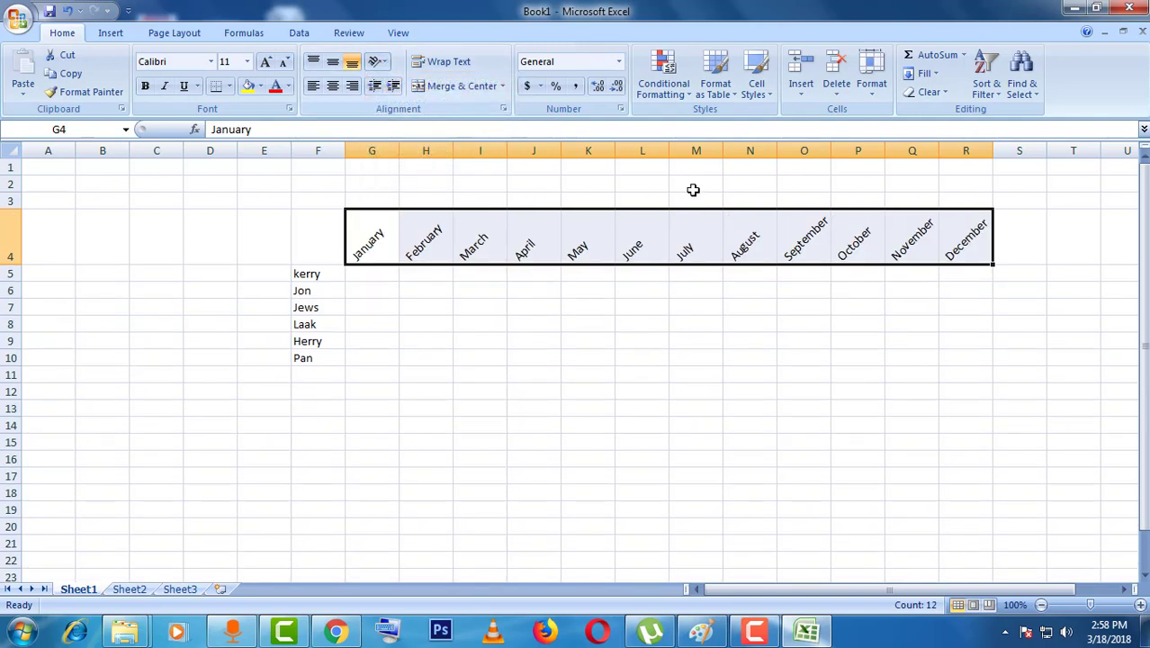
- Try the Angle Clockwise, Vertical Text and Rotate Text Up orientations on the month headings, and return them to Angle Counterclockwise
{"action": "left_click", "coordinate": [385, 63]}
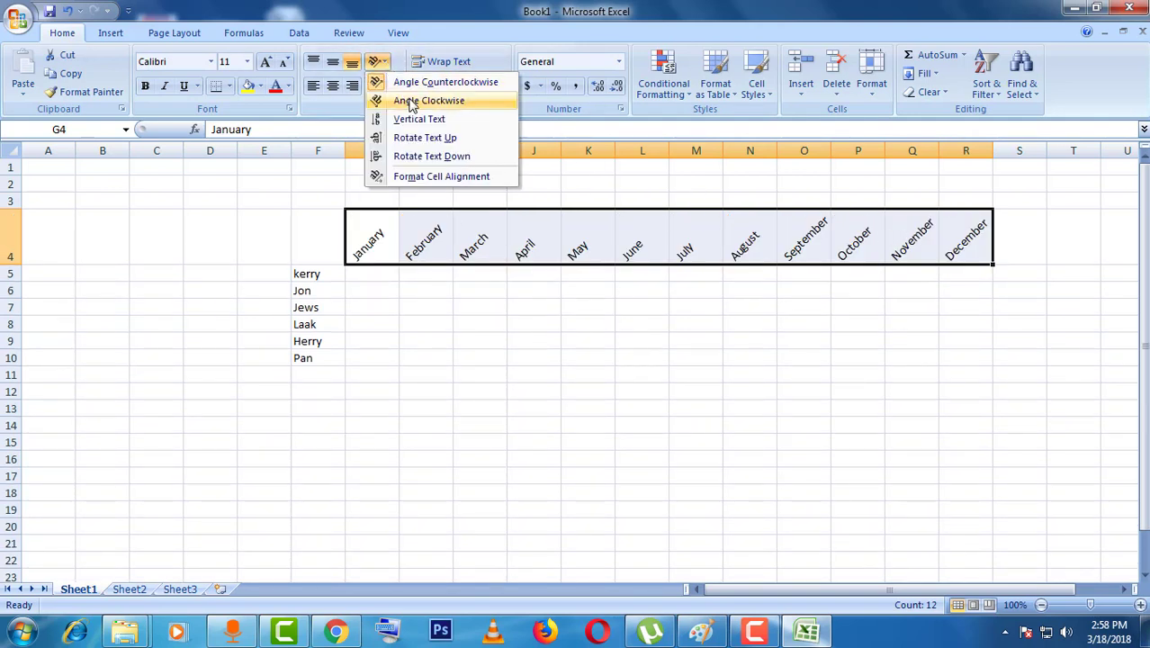
{"action": "left_click", "coordinate": [400, 101]}
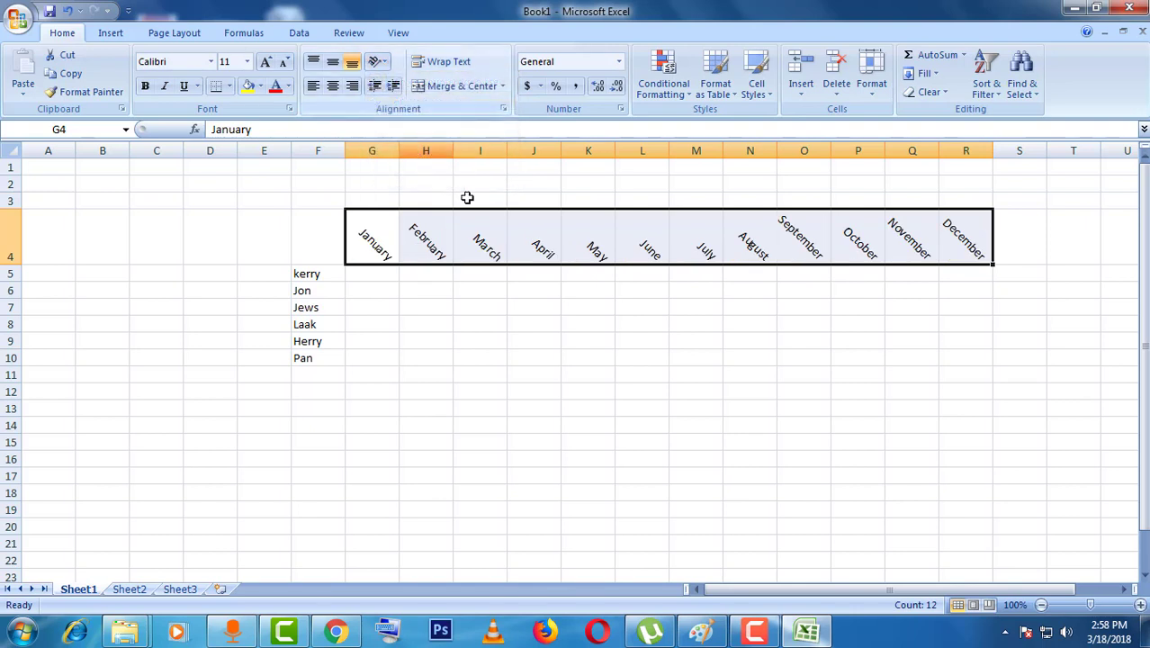
{"action": "left_click", "coordinate": [383, 63]}
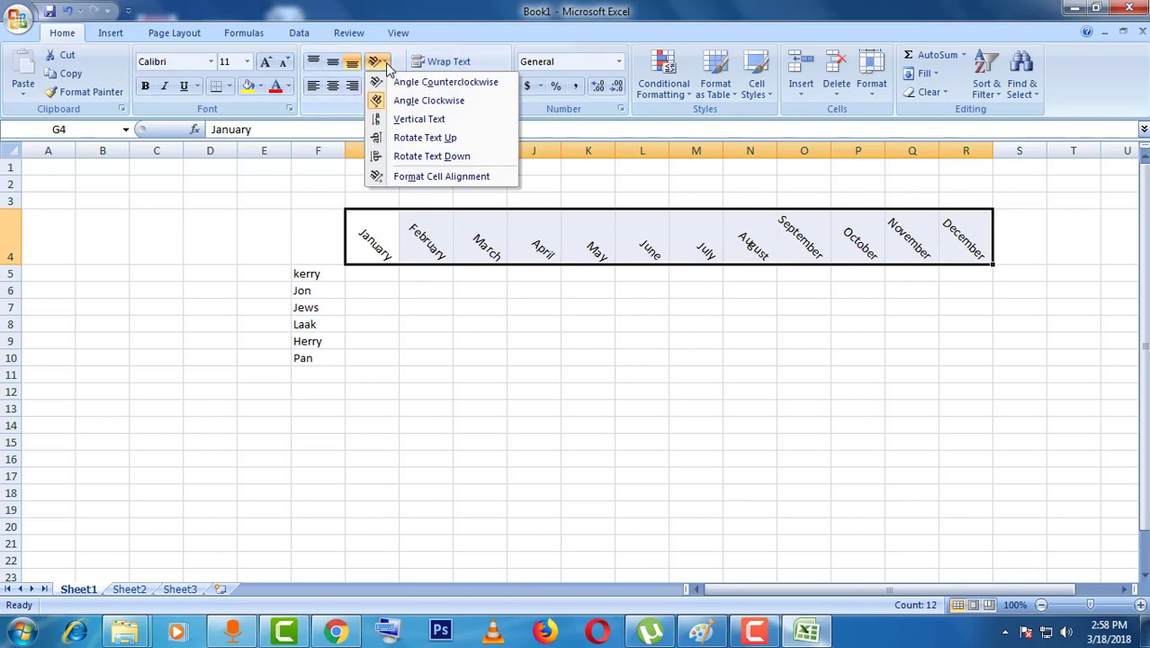
{"action": "left_click", "coordinate": [416, 119]}
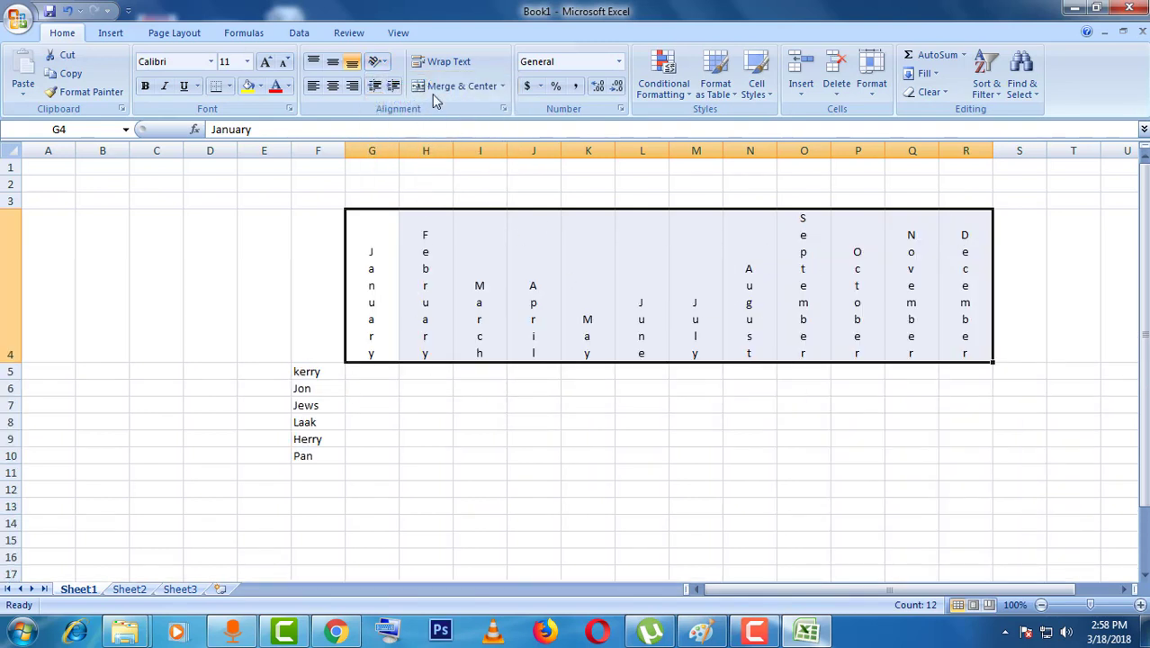
{"action": "left_click", "coordinate": [381, 63]}
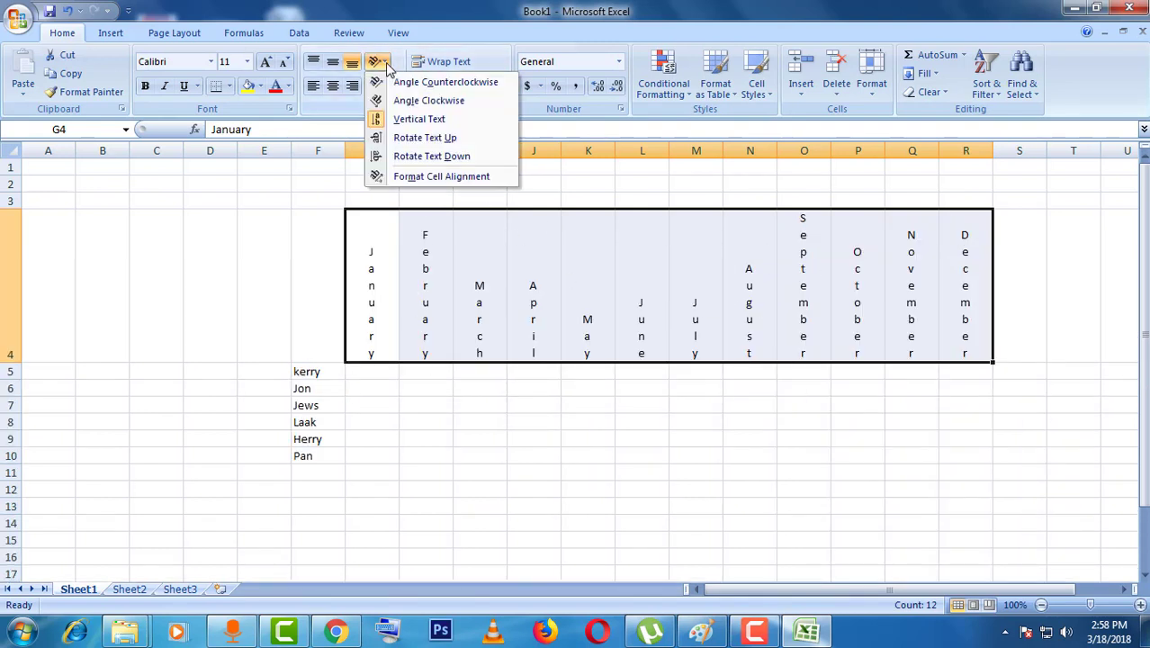
{"action": "left_click", "coordinate": [429, 143]}
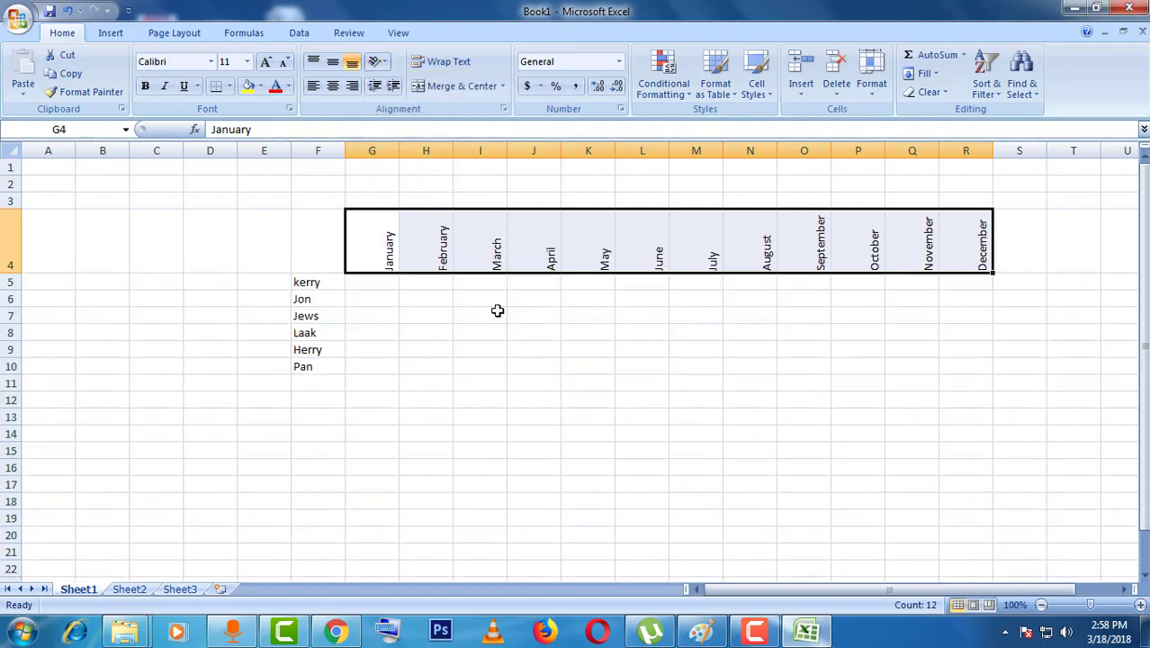
{"action": "left_click", "coordinate": [379, 61]}
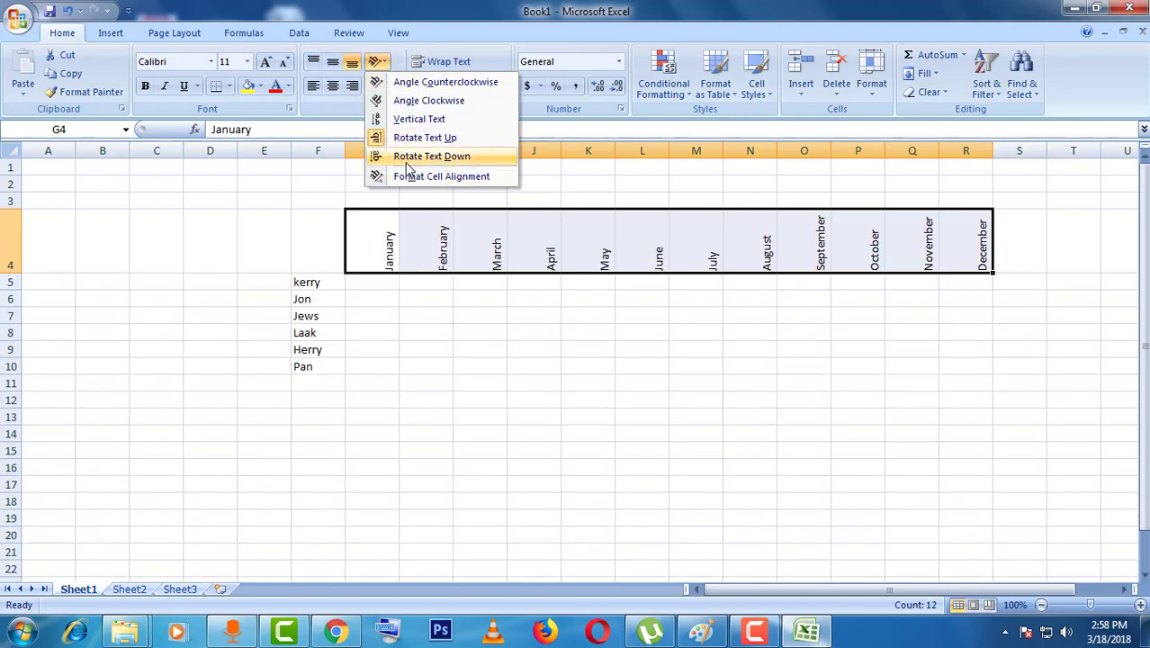
{"action": "left_click", "coordinate": [431, 83]}
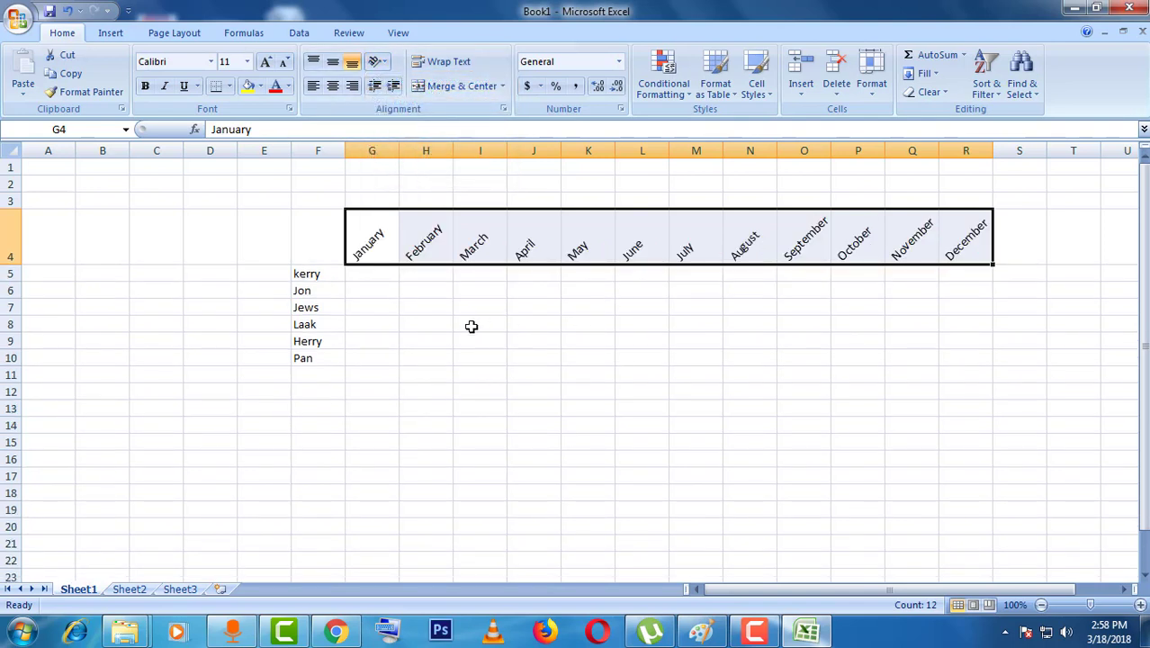
{"action": "left_click", "coordinate": [411, 326]}
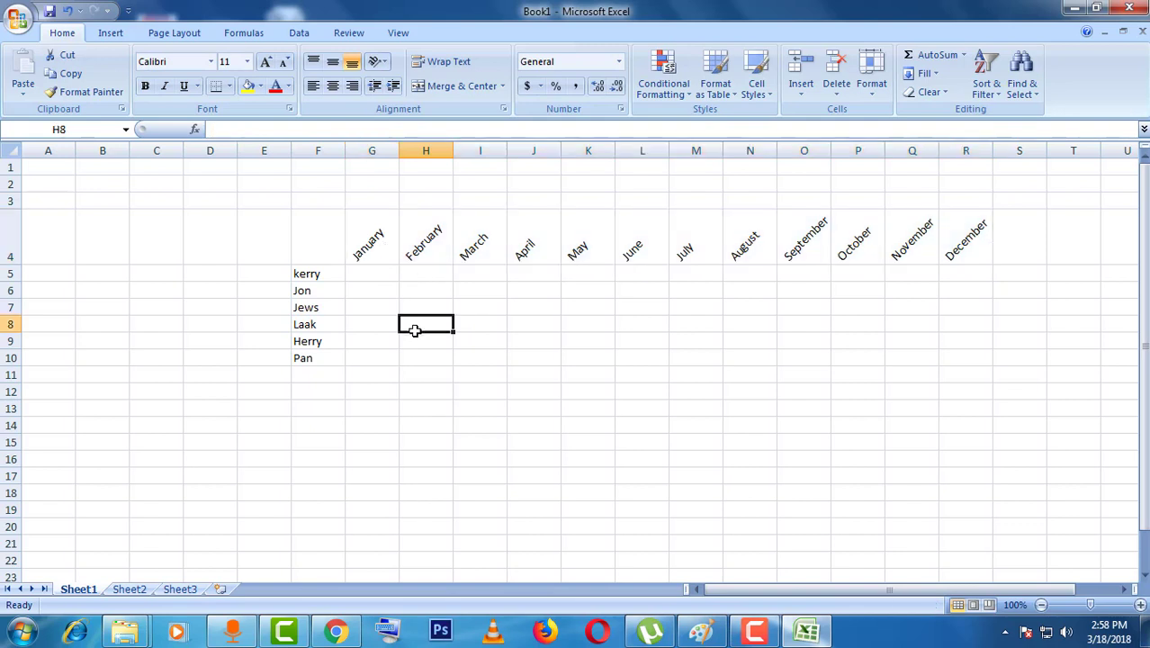
- Apply All Borders to the slanted month headings in G4:R4
{"action": "left_click_drag", "start_coordinate": [387, 248], "coordinate": [953, 252]}
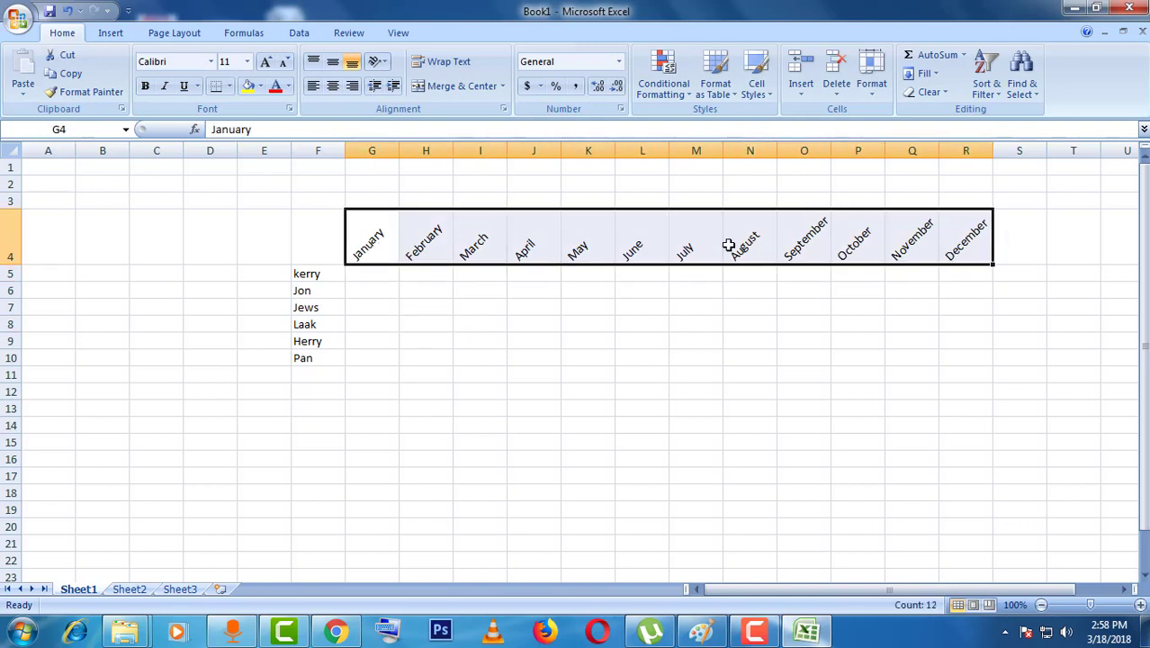
{"action": "left_click", "coordinate": [229, 86]}
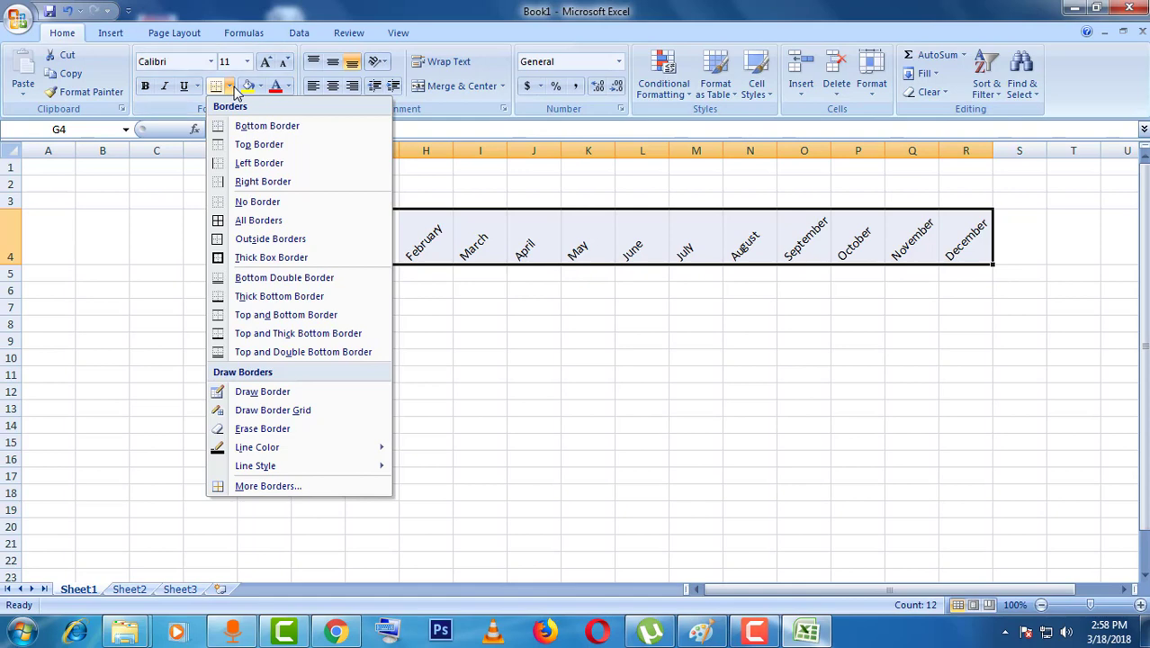
{"action": "left_click", "coordinate": [252, 225]}
{"action": "left_click", "coordinate": [440, 341]}
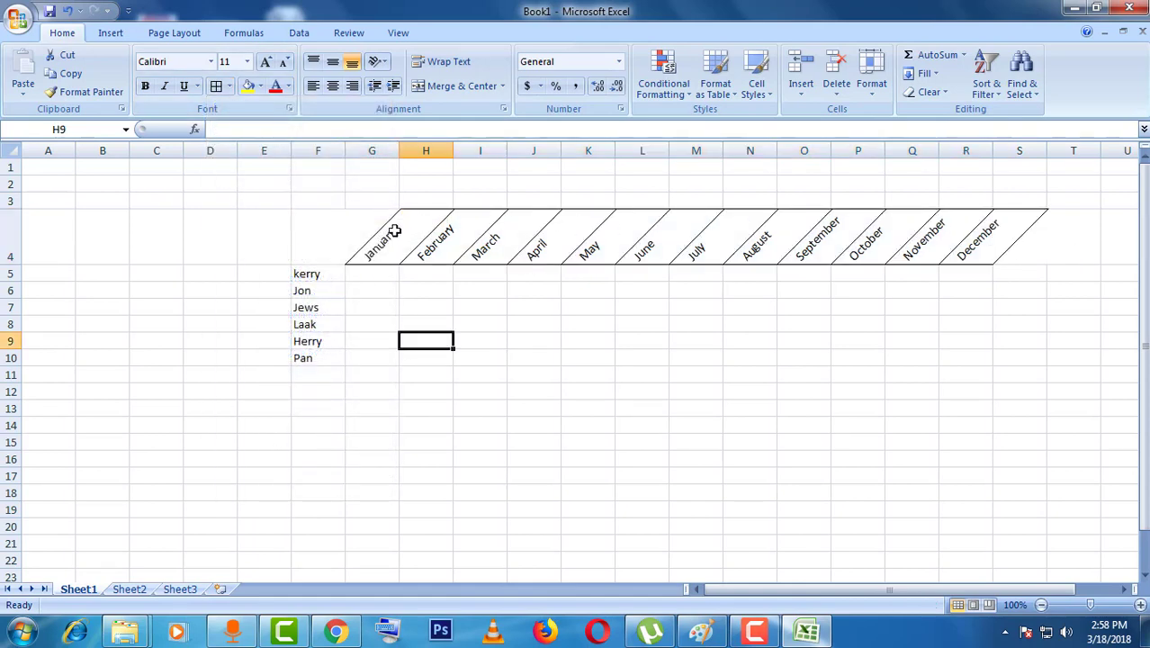
- Add a Thick Box Border around the month heading range G4:R4
{"action": "left_click_drag", "start_coordinate": [394, 231], "coordinate": [970, 248]}
{"action": "left_click", "coordinate": [229, 87]}
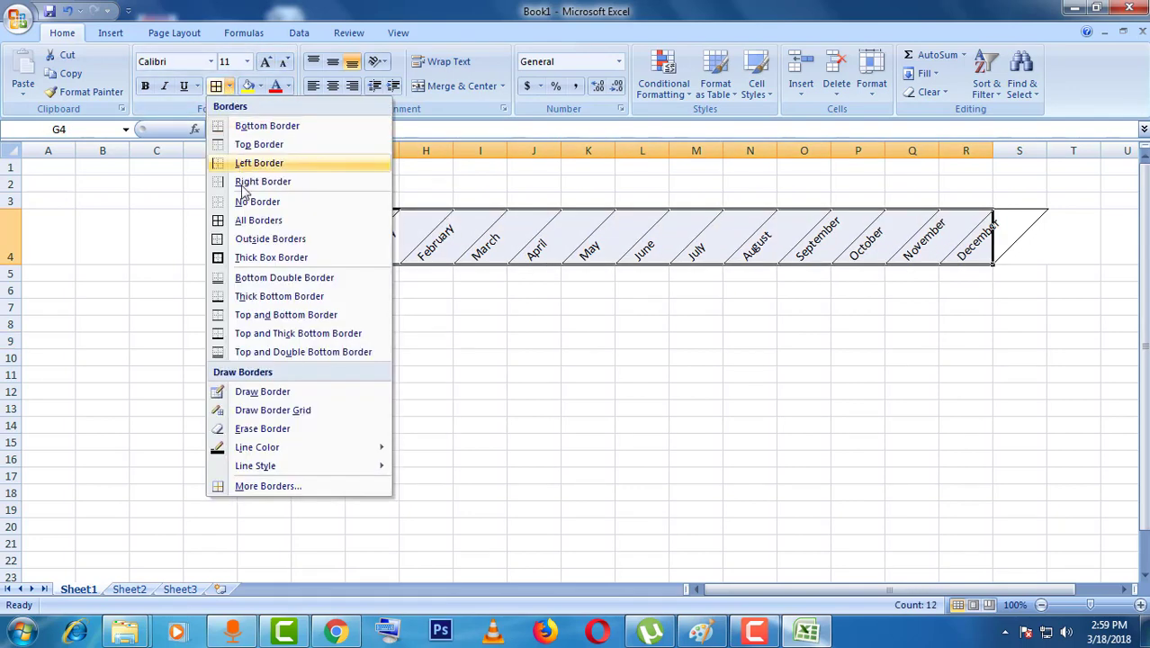
{"action": "left_click", "coordinate": [264, 257]}
{"action": "left_click", "coordinate": [575, 309]}
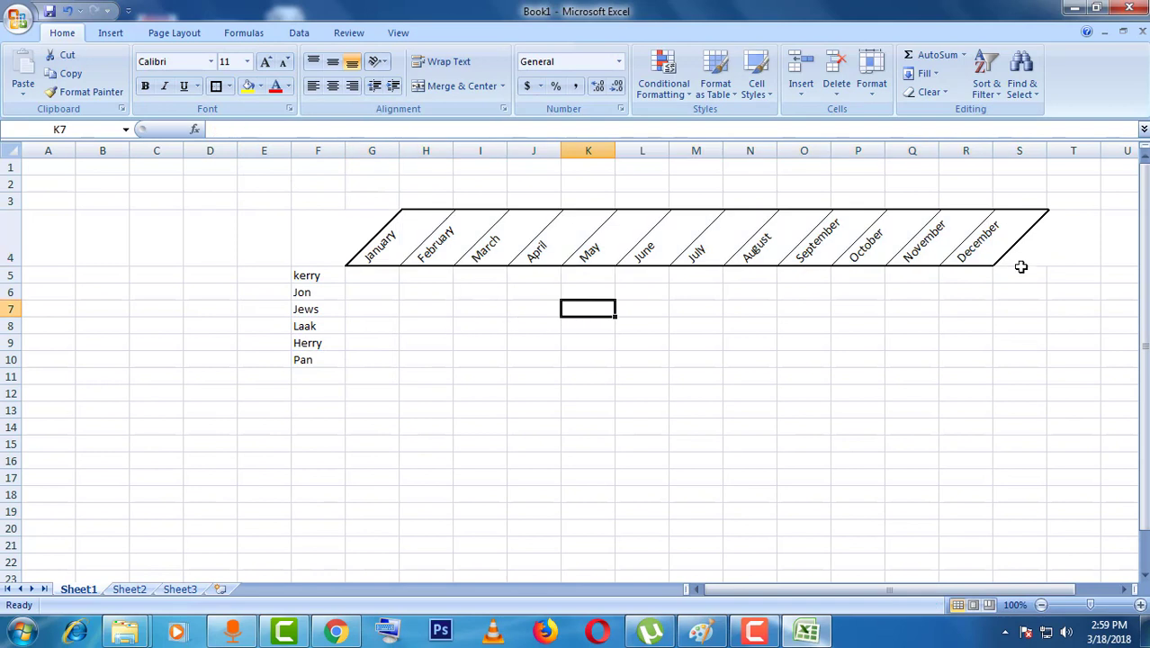
- Enter the January values 45, 70, 88, 105, 542 and 4521 in cells G5:G10
{"action": "left_click", "coordinate": [376, 274]}
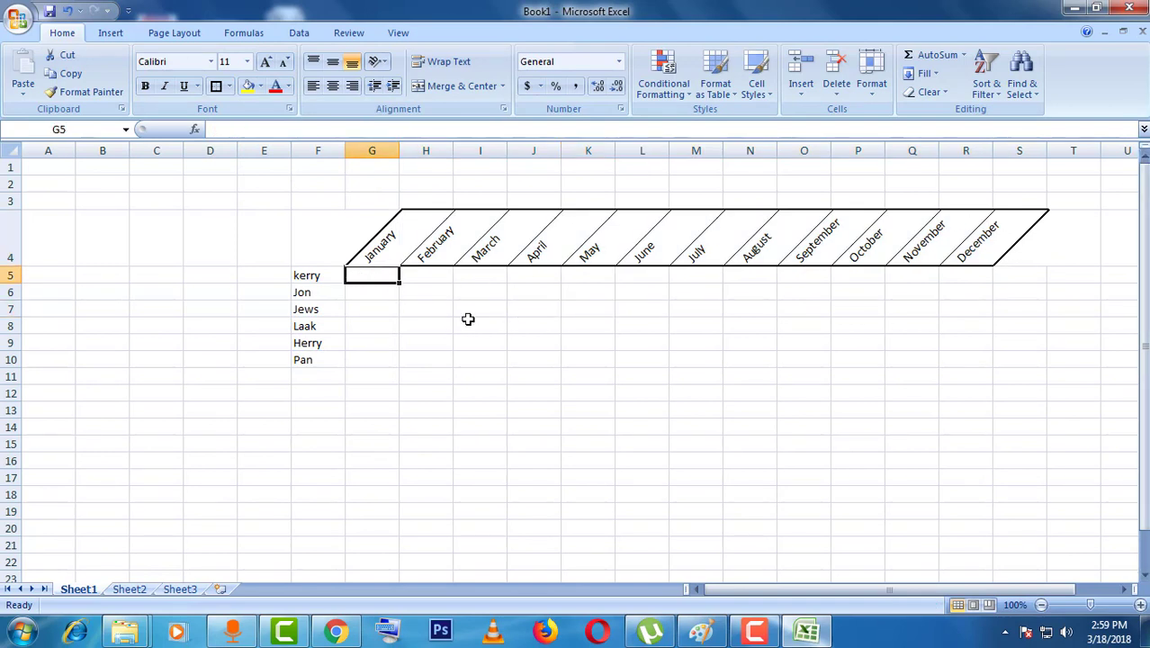
{"action": "type", "text": "45"}
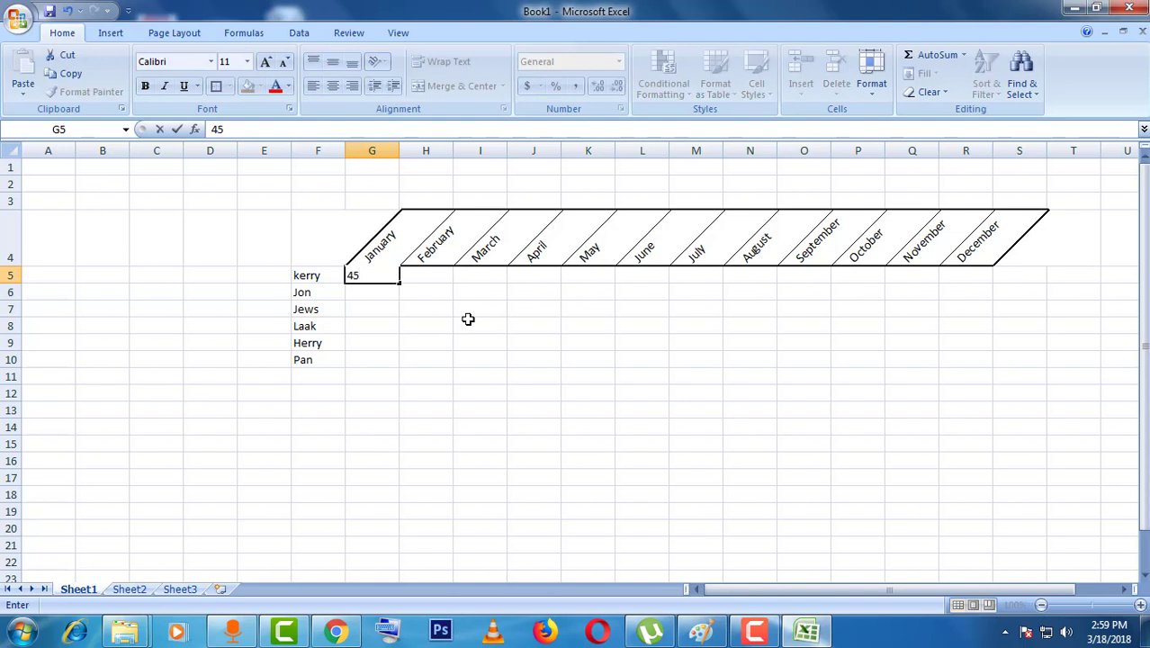
{"action": "key", "text": "Return"}
{"action": "type", "text": "7"}
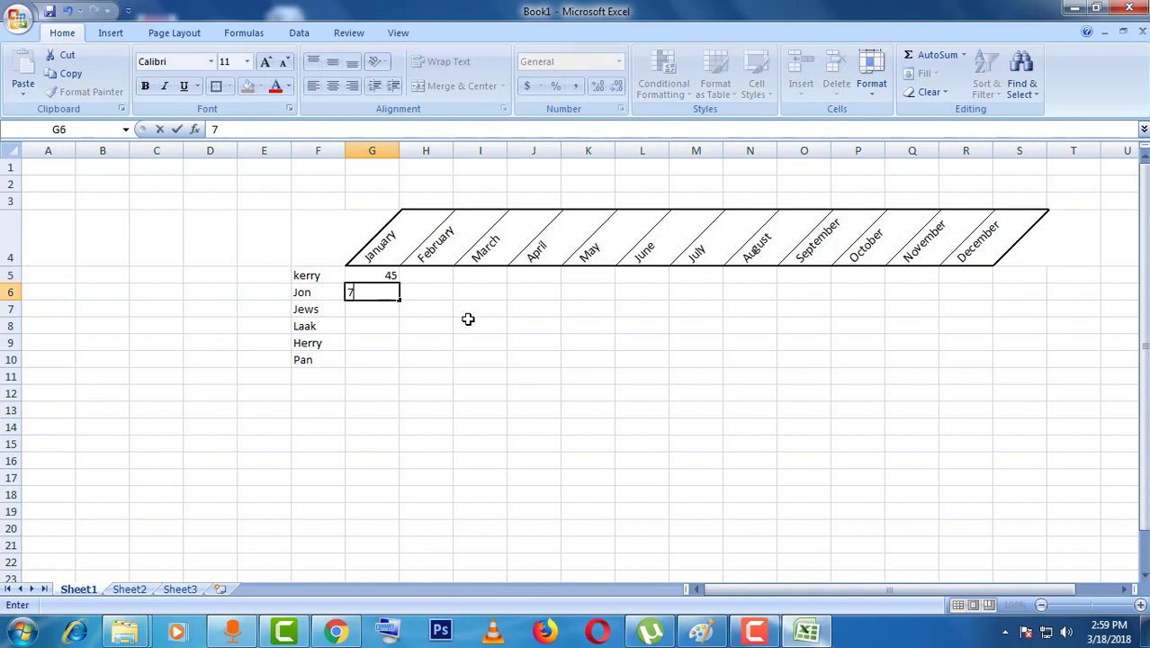
{"action": "type", "text": "0"}
{"action": "key", "text": "Return"}
{"action": "type", "text": "88"}
{"action": "key", "text": "Return"}
{"action": "type", "text": "105"}
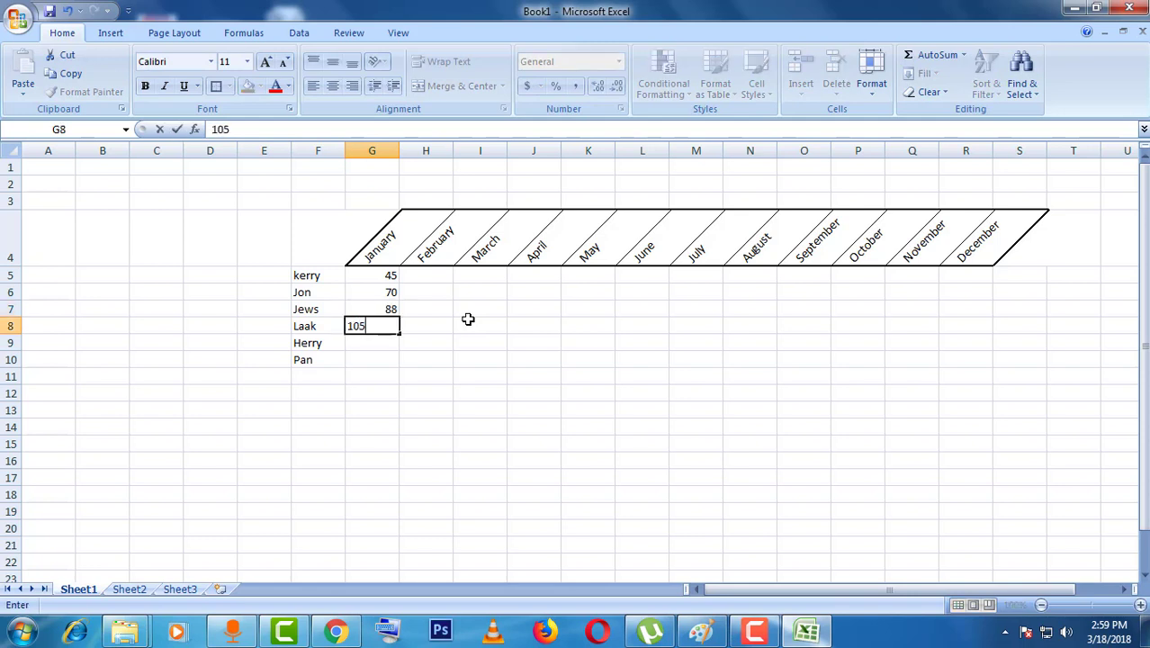
{"action": "key", "text": "Return"}
{"action": "type", "text": "542"}
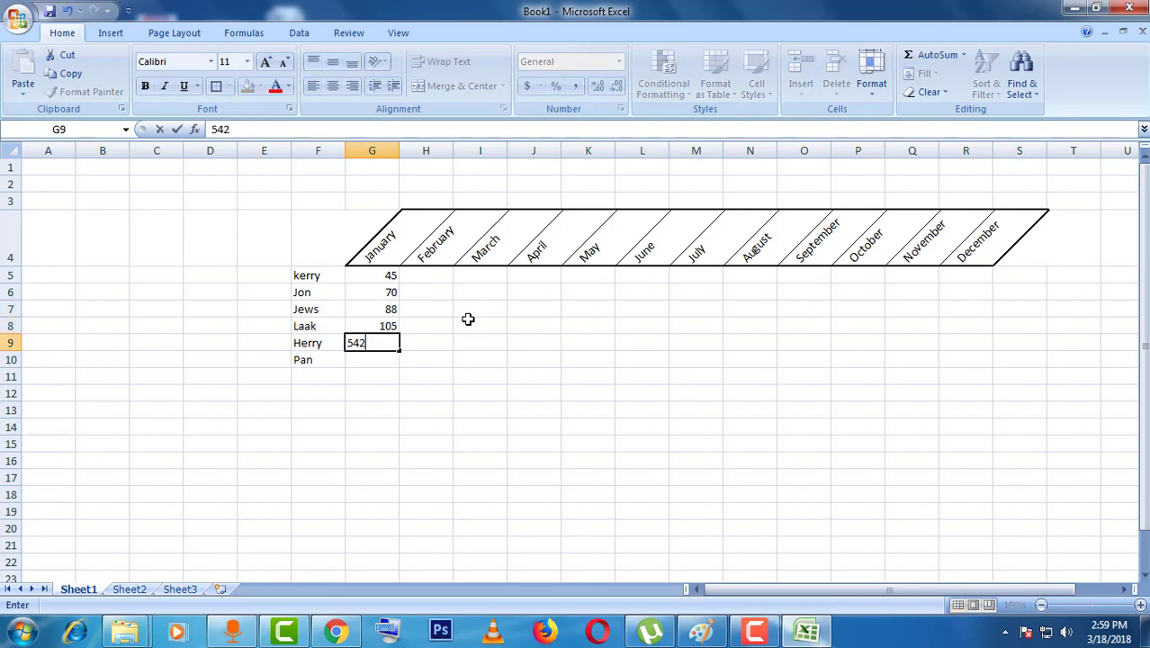
{"action": "key", "text": "Return"}
{"action": "type", "text": "45"}
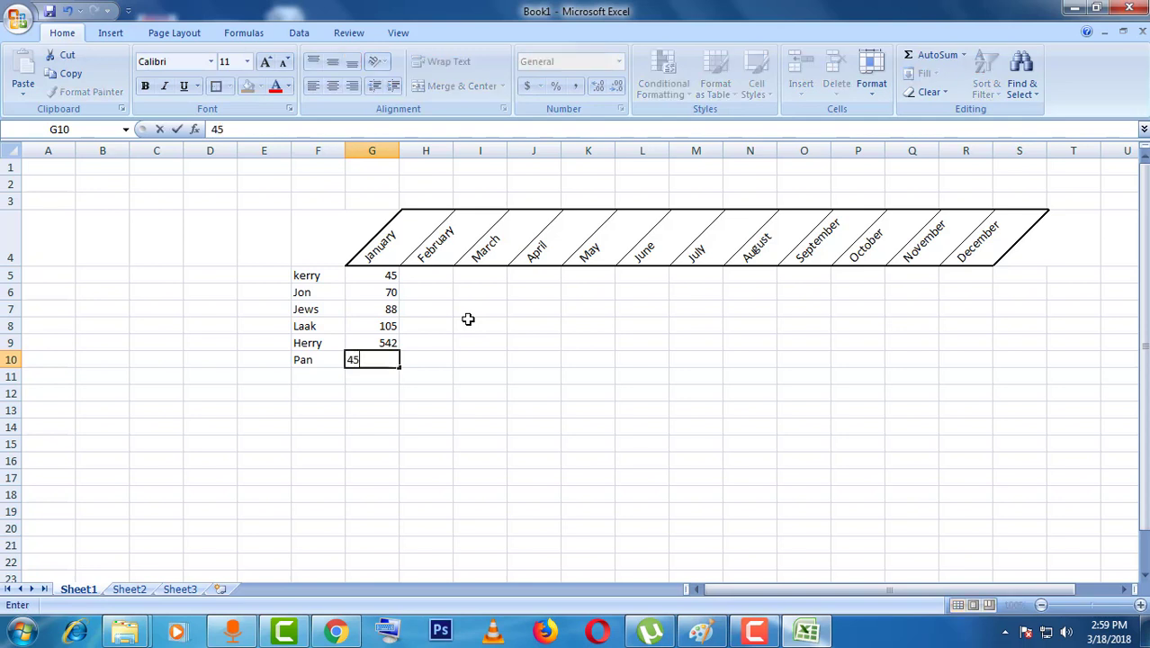
{"action": "type", "text": "21"}
{"action": "key", "text": "Return"}
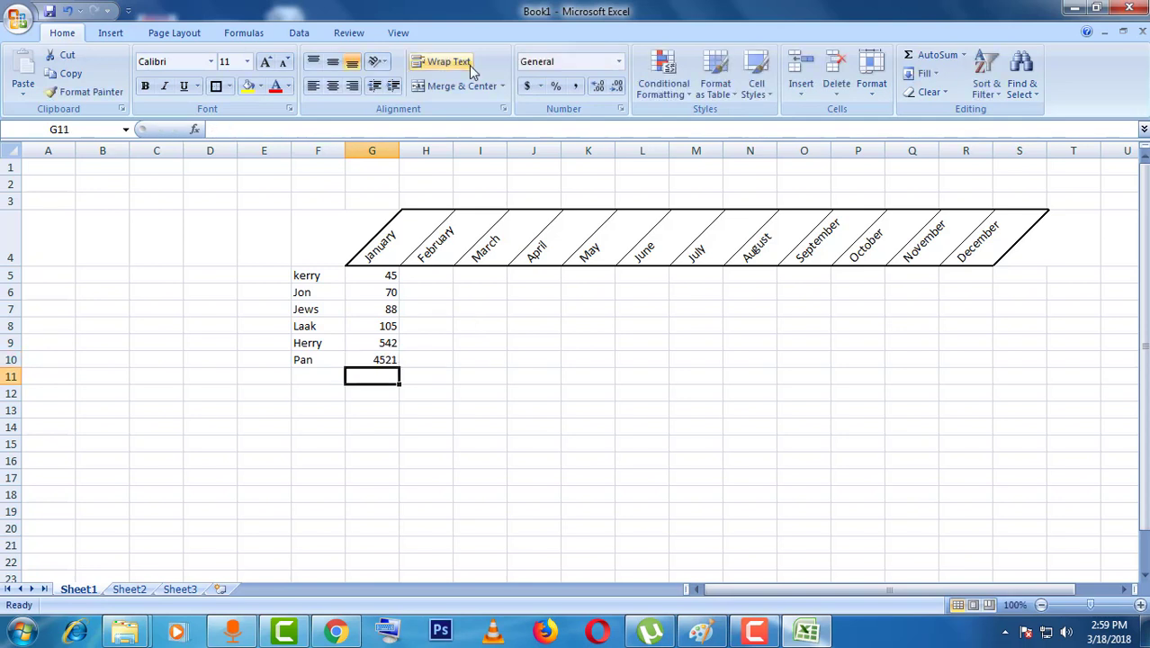
- Enter the formula =G5+5 in cell H5 for the first February value
{"action": "left_click", "coordinate": [415, 276]}
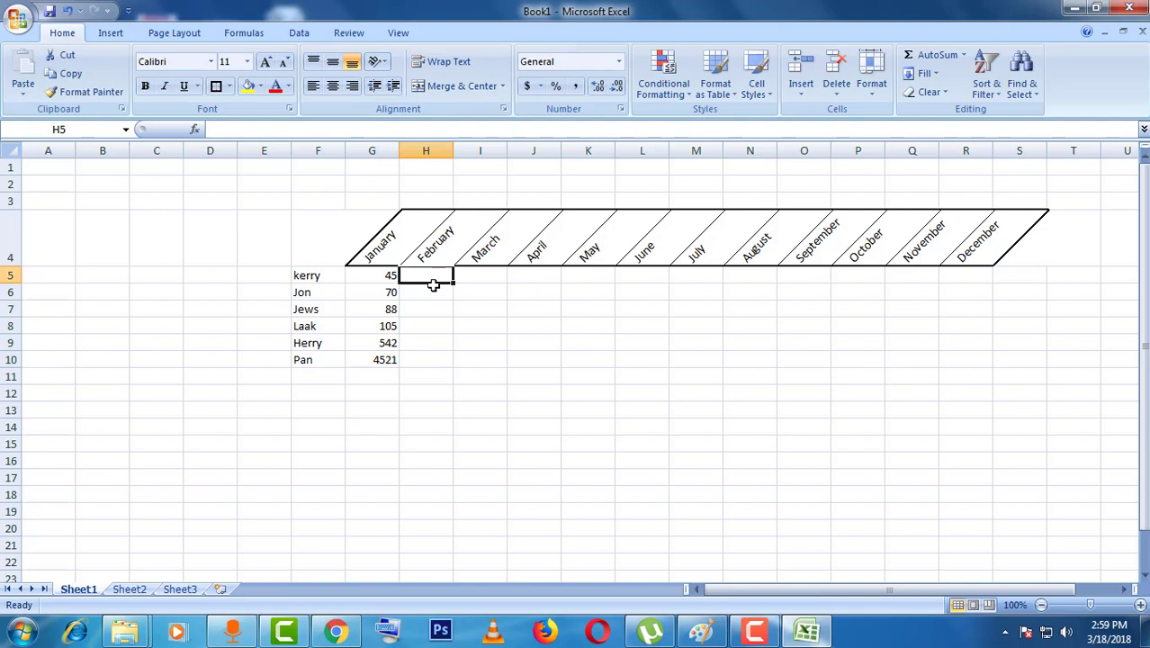
{"action": "type", "text": "="}
{"action": "left_click", "coordinate": [385, 280]}
{"action": "type", "text": "+5"}
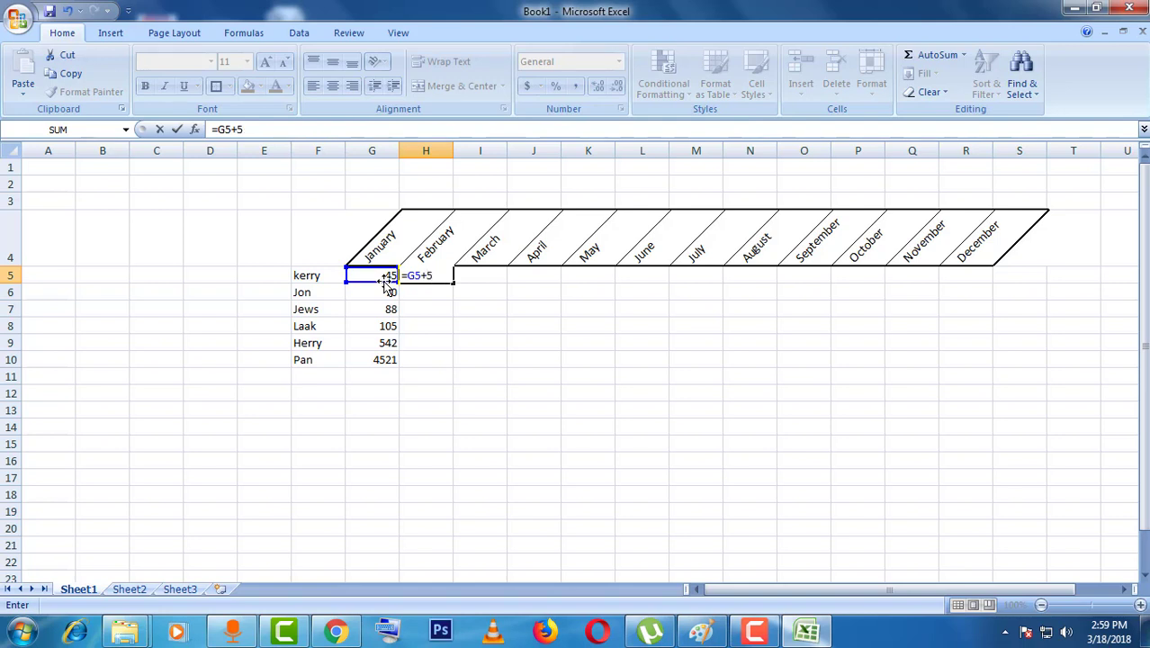
{"action": "key", "text": "Return"}
- Copy the H5 formula across row 5 through December, and fill the formulas in H5:R5 down to row 10
{"action": "left_click", "coordinate": [432, 271]}
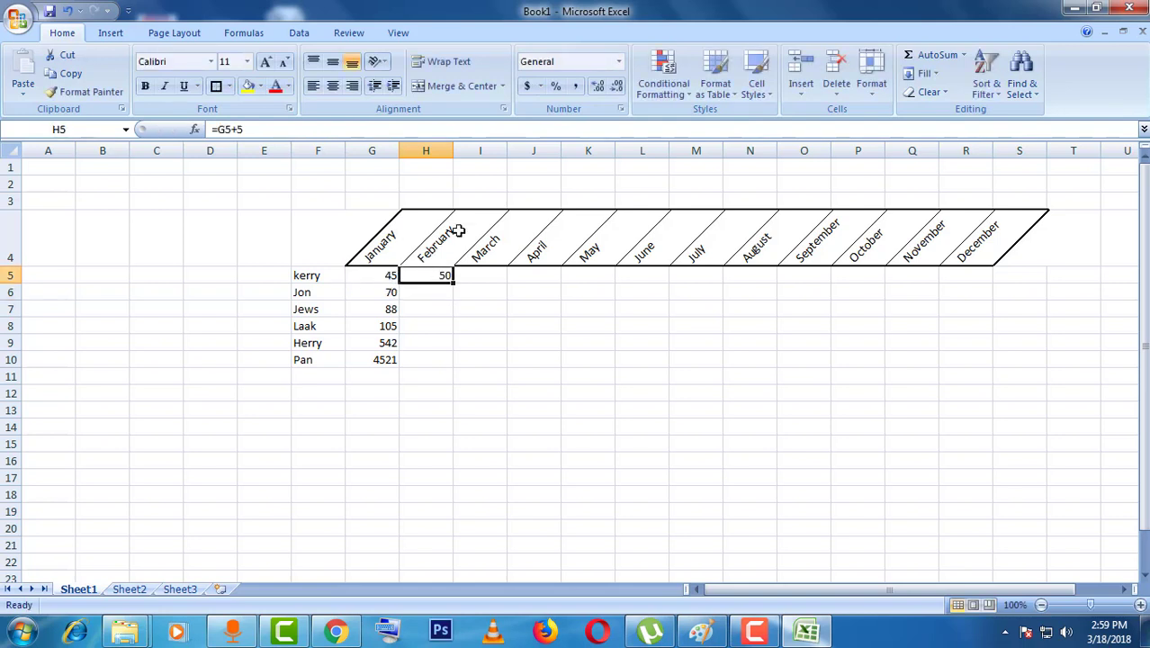
{"action": "key", "text": "ctrl+c"}
{"action": "left_click", "coordinate": [480, 274]}
{"action": "key", "text": "ctrl+v"}
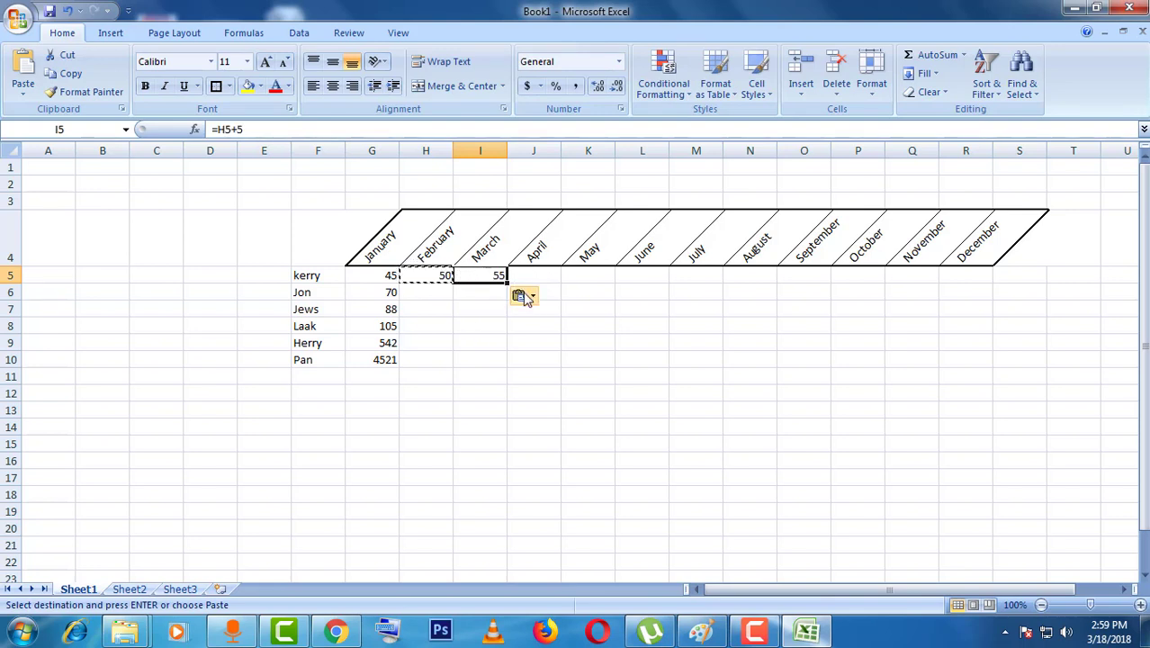
{"action": "key", "text": "ctrl+c"}
{"action": "left_click_drag", "start_coordinate": [526, 283], "coordinate": [958, 272]}
{"action": "key", "text": "ctrl+v"}
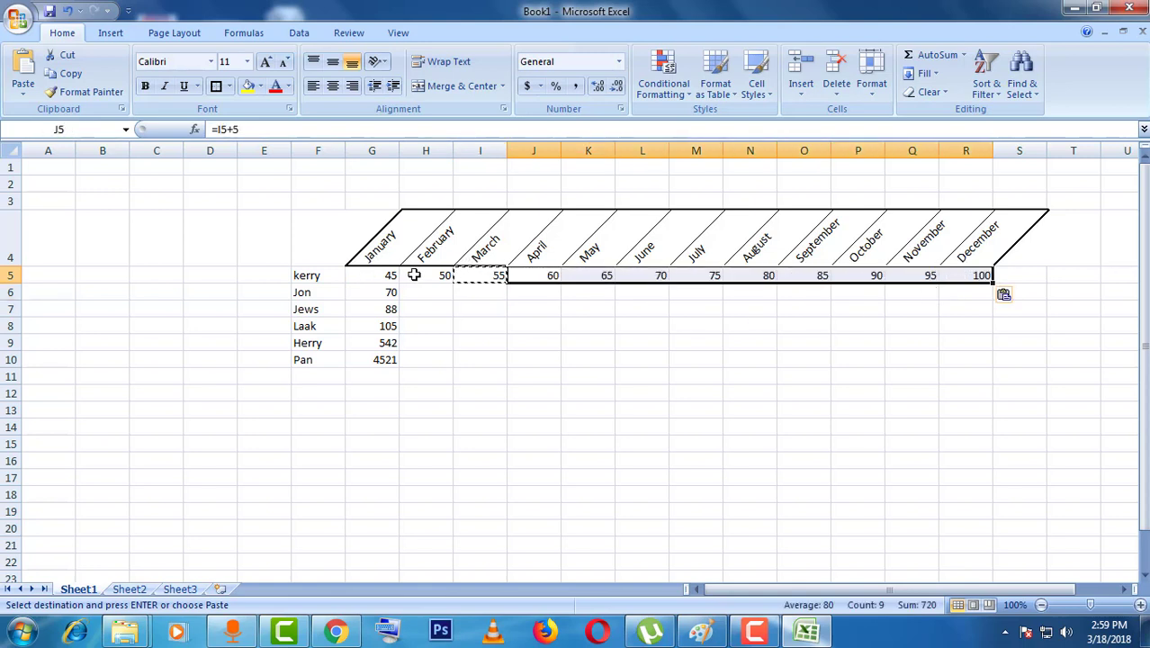
{"action": "left_click_drag", "start_coordinate": [407, 272], "coordinate": [982, 373]}
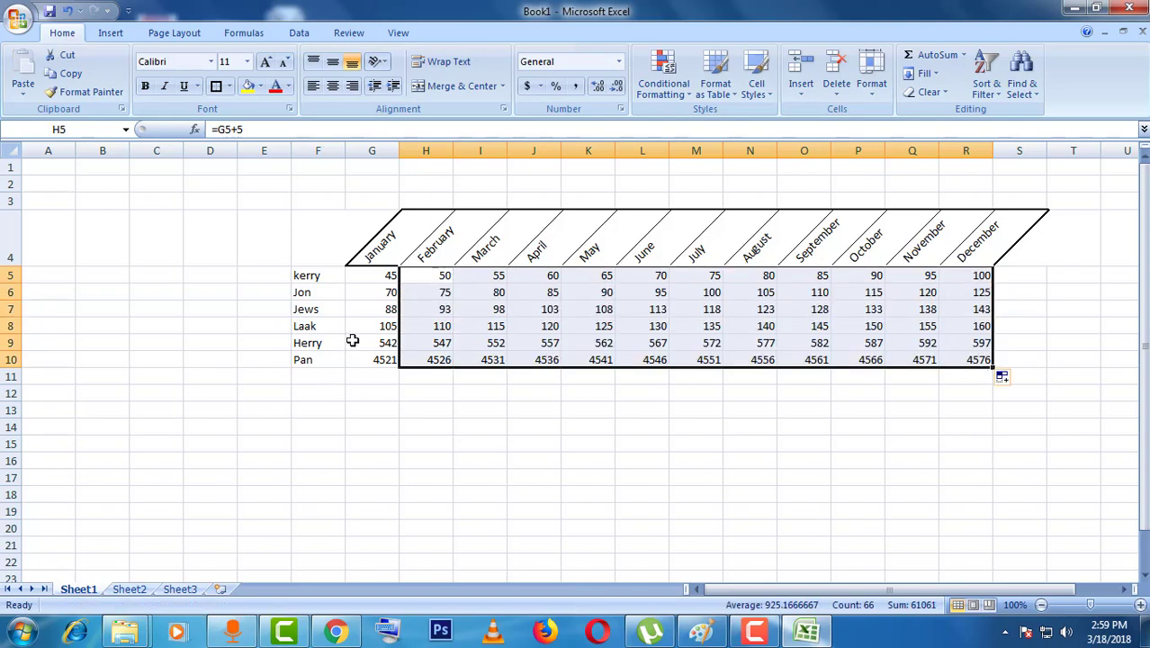
{"action": "left_click", "coordinate": [552, 426]}
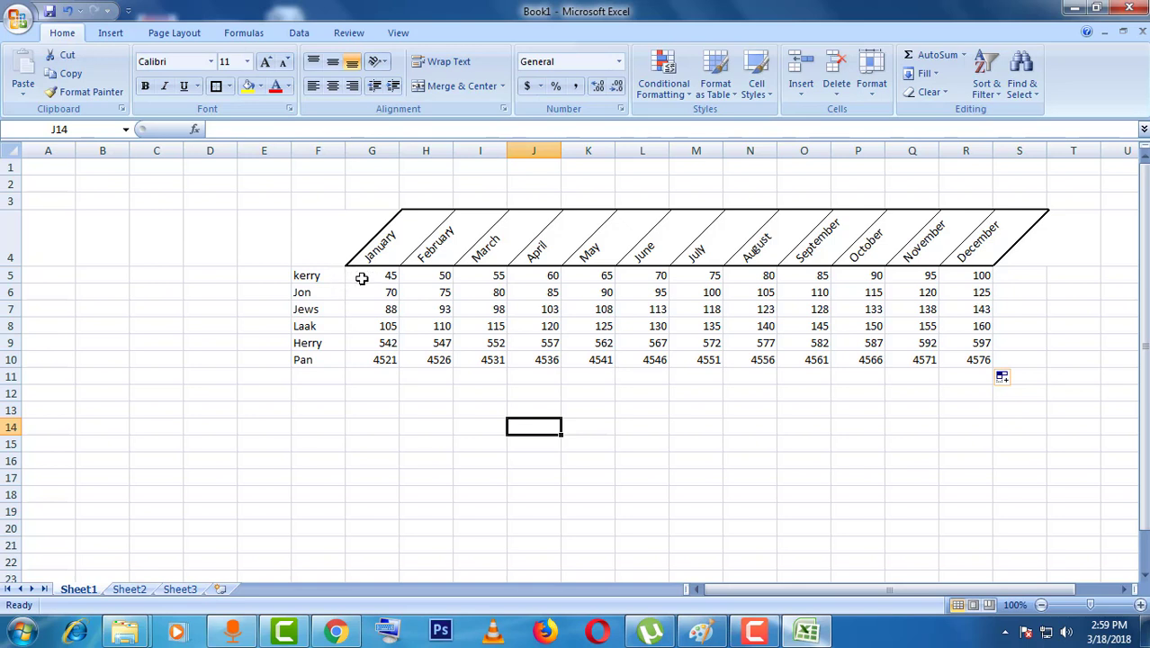
- Add a Thick Box Border around the names and values in F5:R10, and thick vertical borders between their columns
{"action": "left_click_drag", "start_coordinate": [326, 276], "coordinate": [968, 352]}
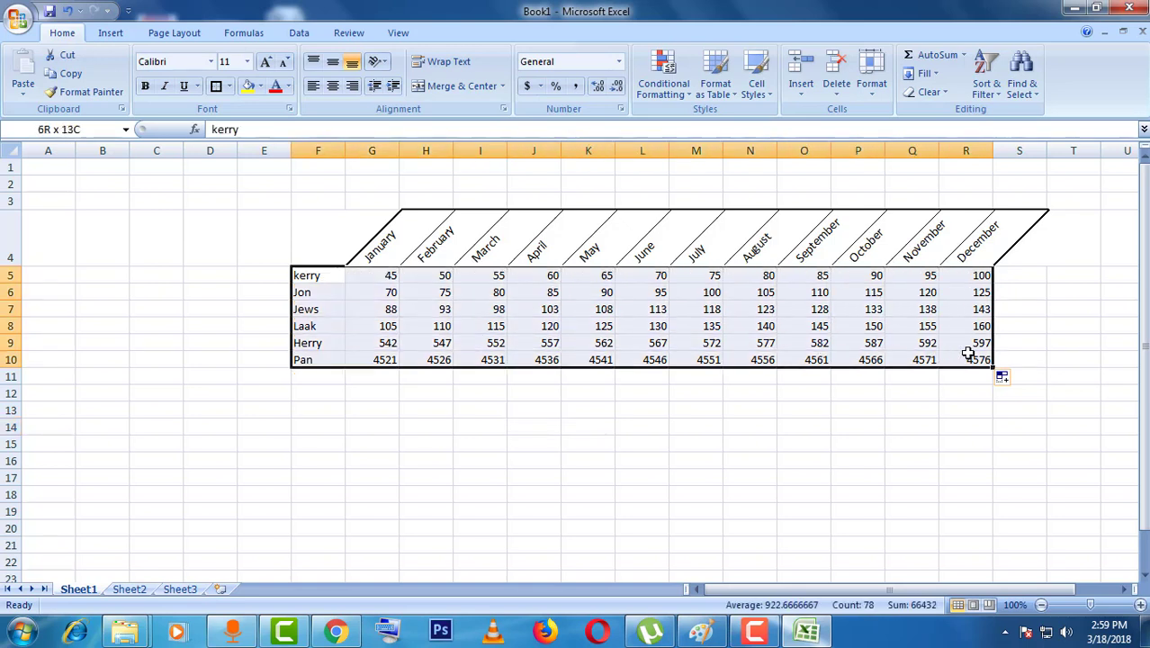
{"action": "left_click", "coordinate": [216, 86]}
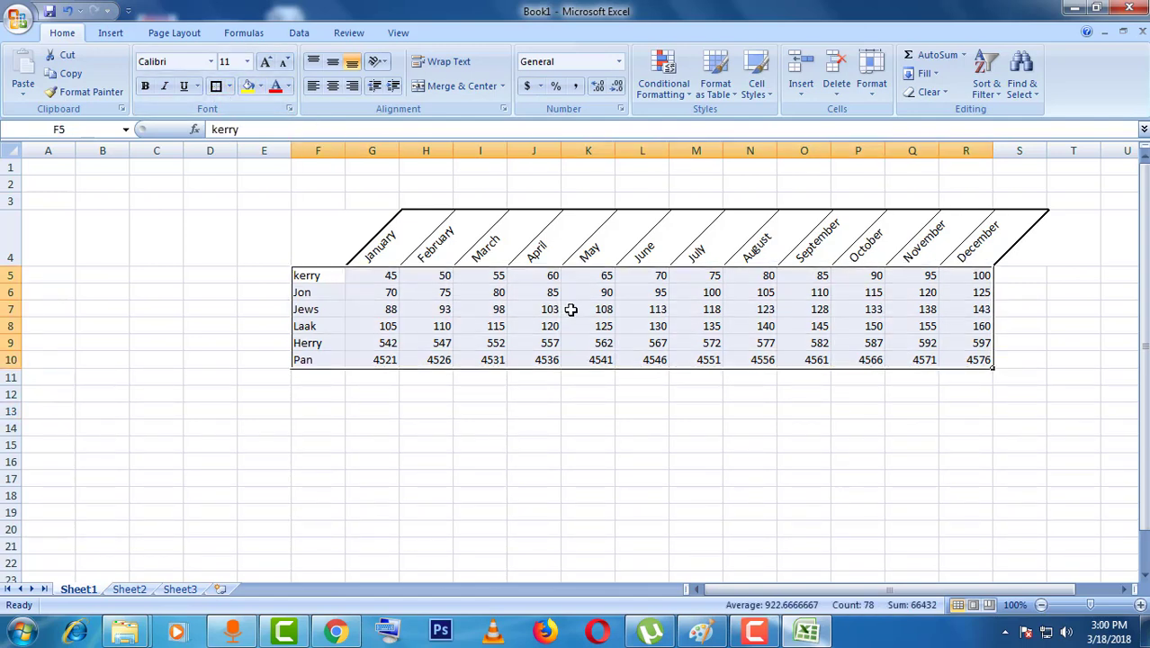
{"action": "left_click_drag", "start_coordinate": [334, 279], "coordinate": [963, 360]}
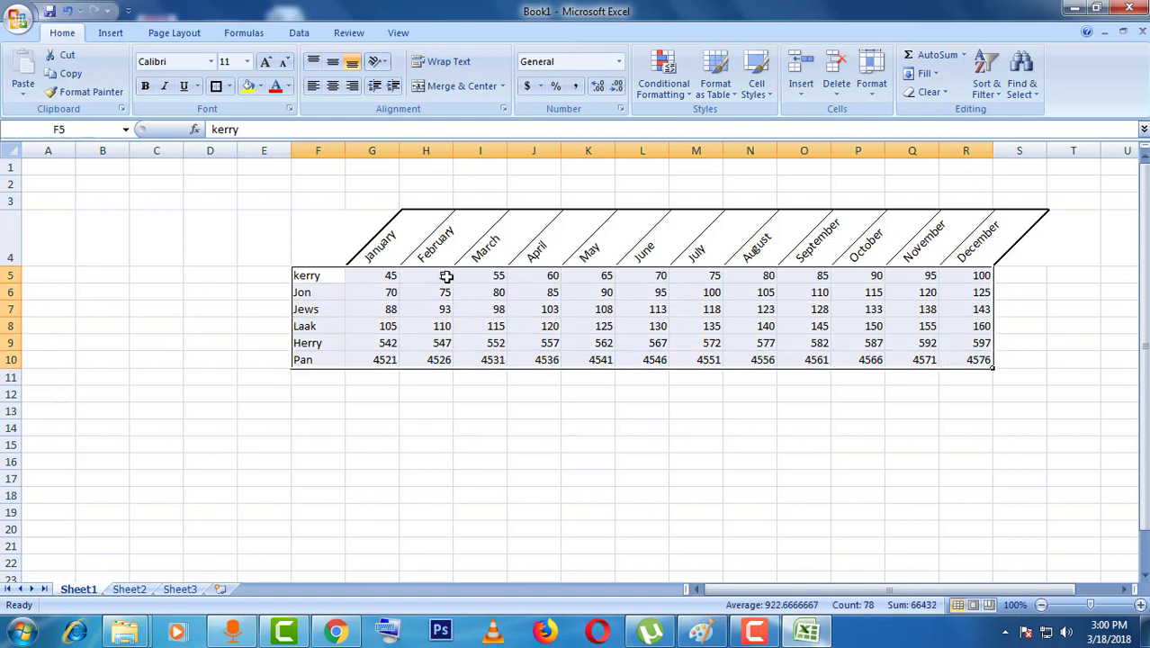
{"action": "right_click", "coordinate": [332, 279]}
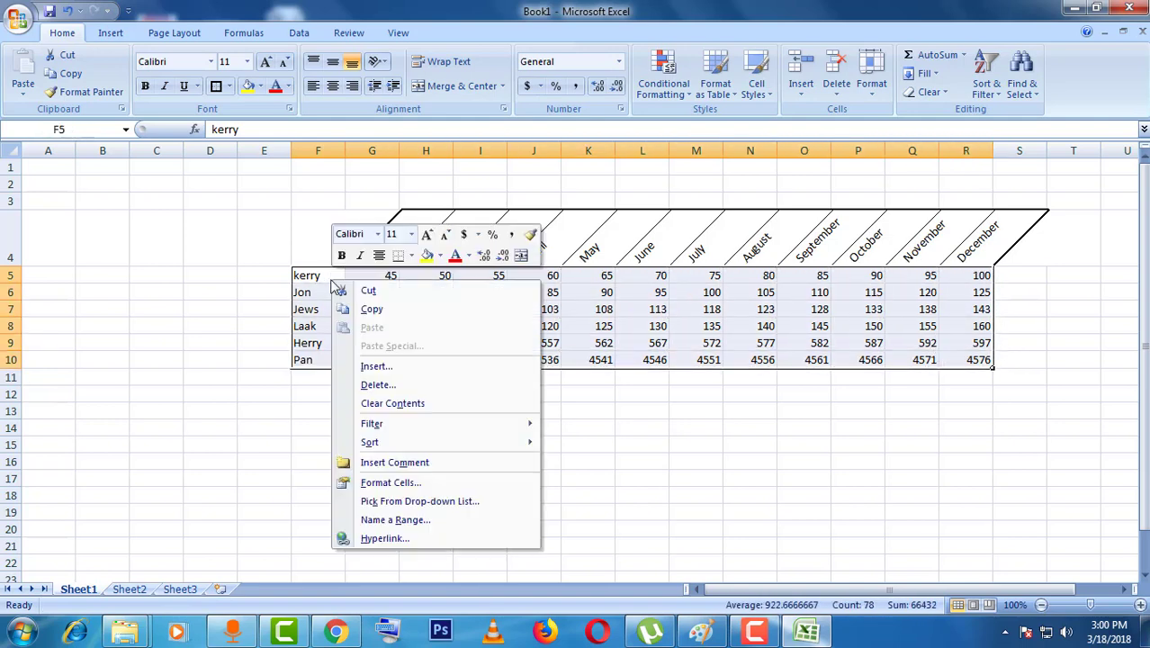
{"action": "left_click", "coordinate": [391, 484]}
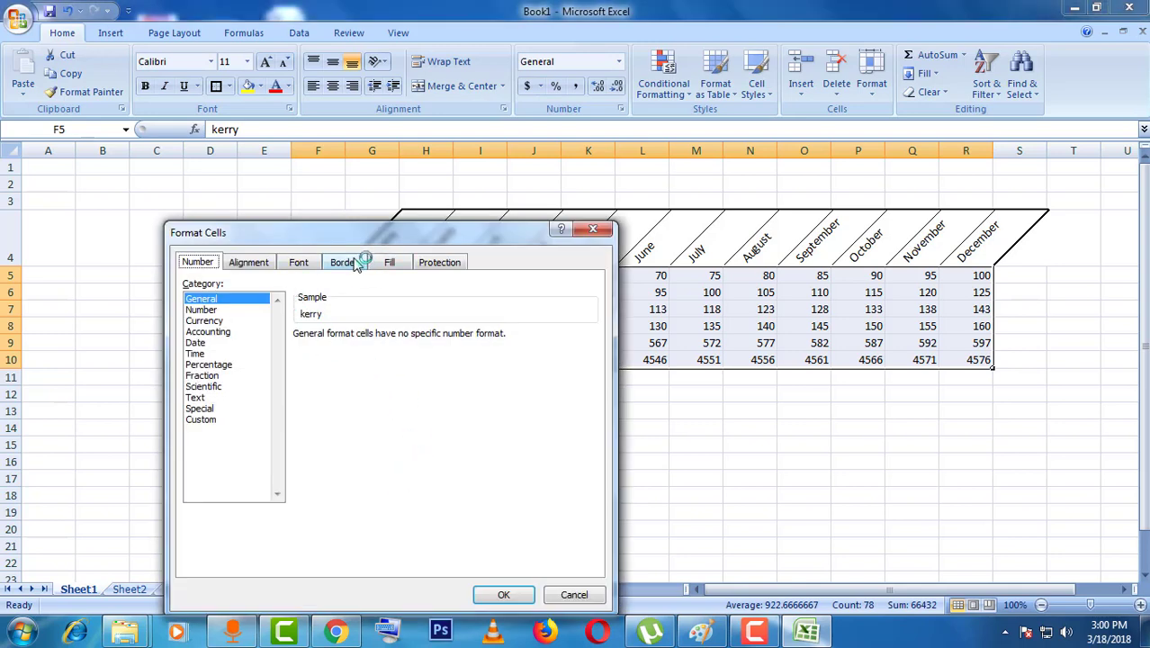
{"action": "left_click", "coordinate": [357, 263]}
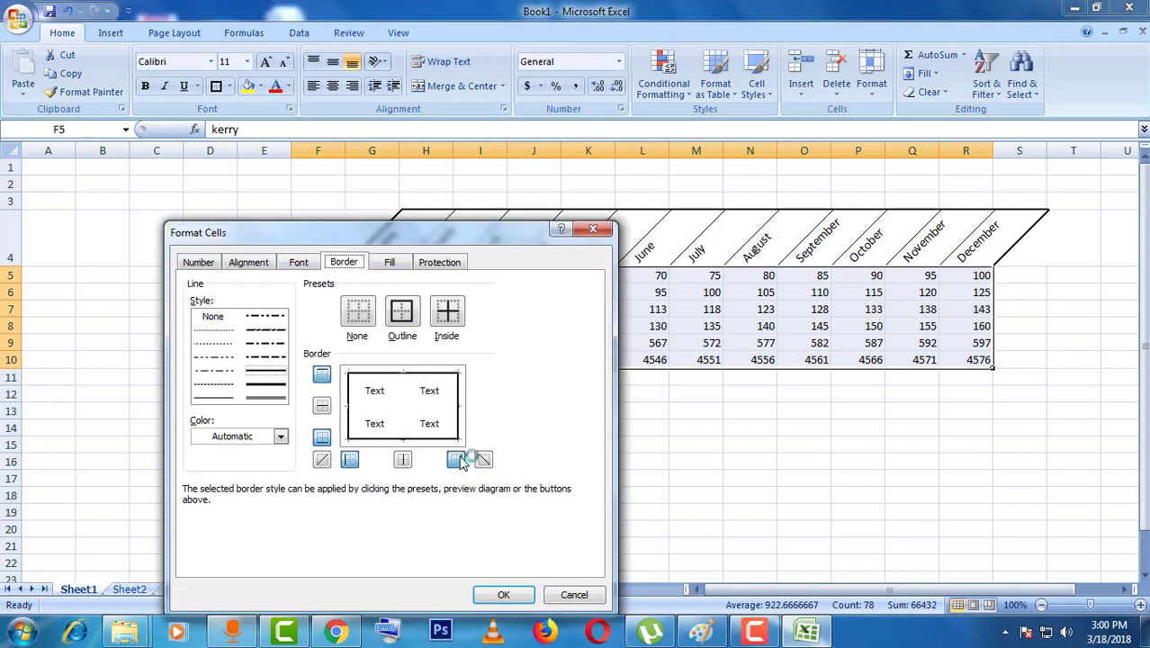
{"action": "left_click", "coordinate": [402, 461]}
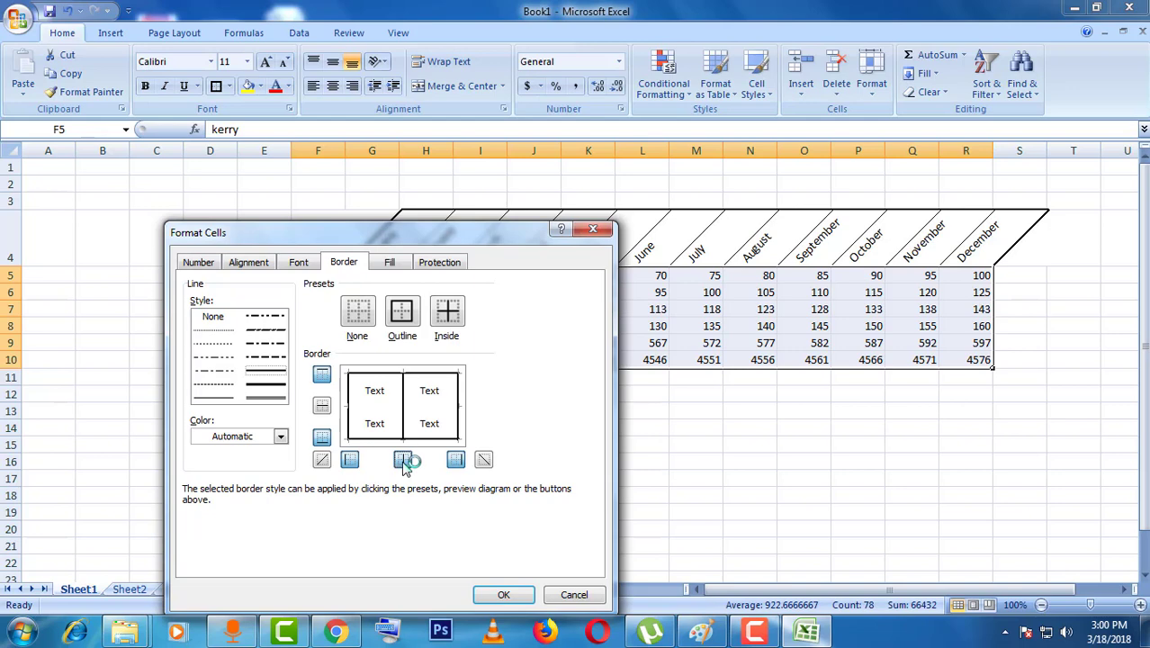
{"action": "left_click", "coordinate": [499, 594]}
{"action": "left_click", "coordinate": [651, 433]}
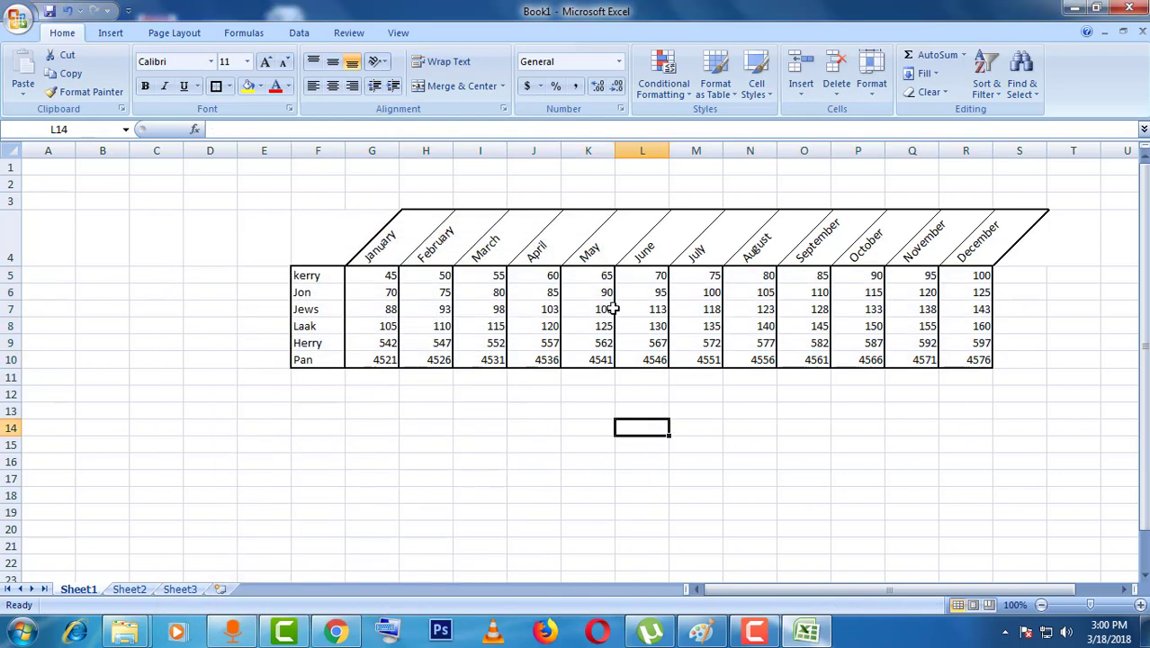
- Apply thick inside vertical borders to the slanted month heading range G4:S4 through Format Cells
{"action": "left_click_drag", "start_coordinate": [396, 232], "coordinate": [1013, 250]}
{"action": "right_click", "coordinate": [583, 247]}
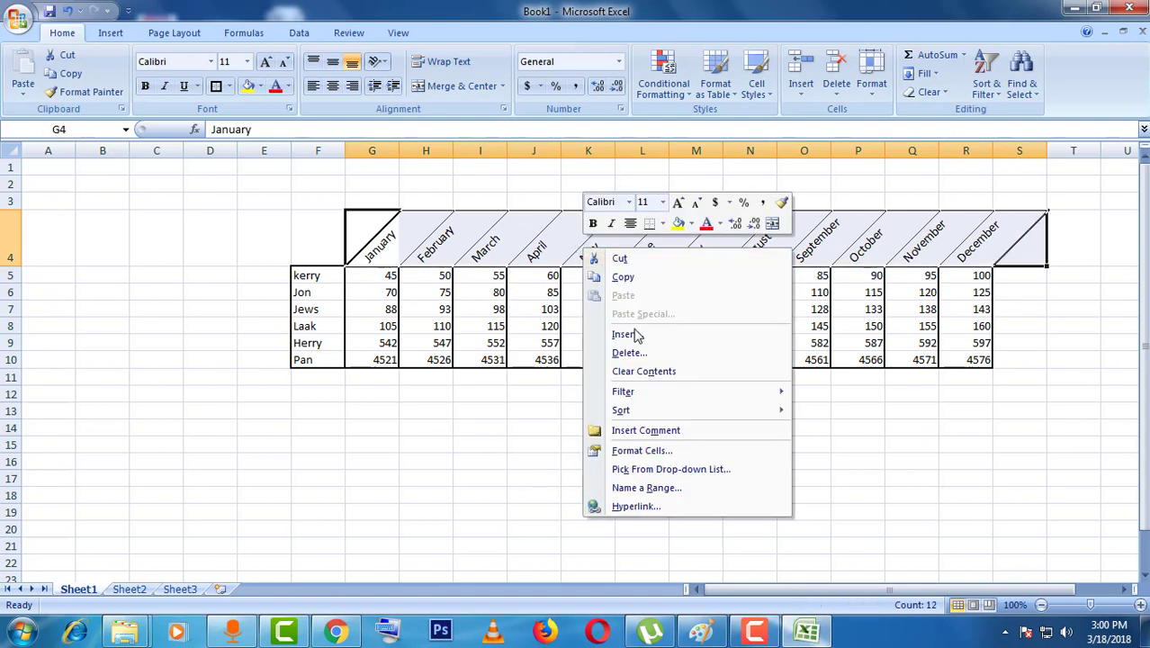
{"action": "left_click", "coordinate": [604, 447]}
{"action": "left_click", "coordinate": [647, 463]}
{"action": "left_click", "coordinate": [744, 595]}
{"action": "left_click", "coordinate": [714, 478]}
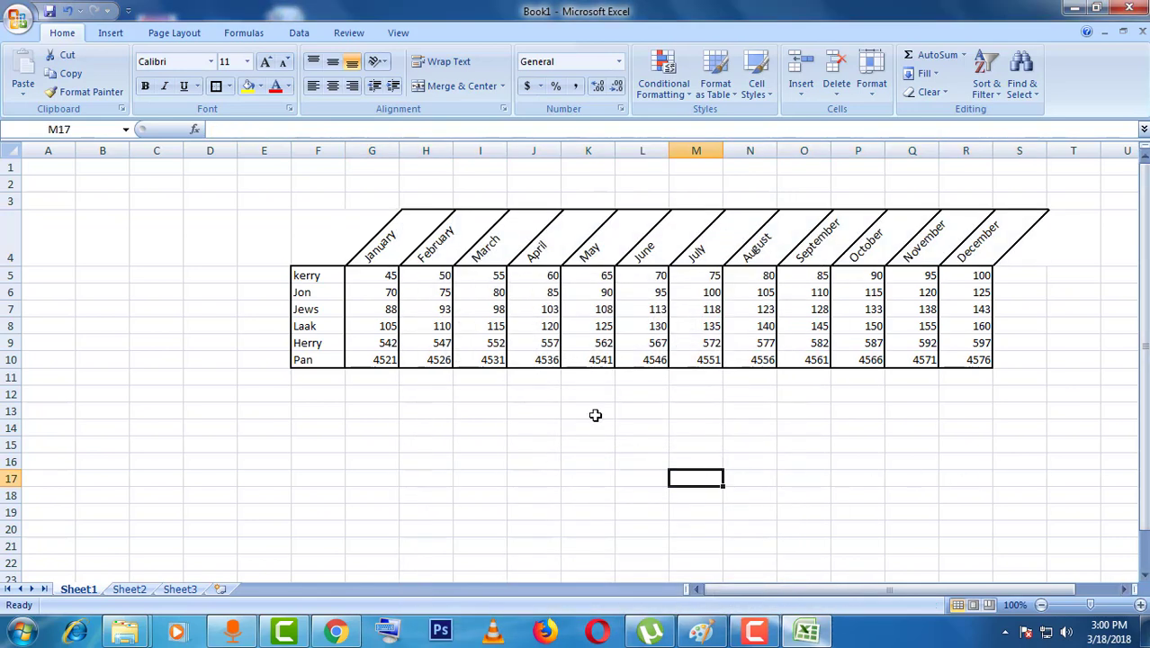